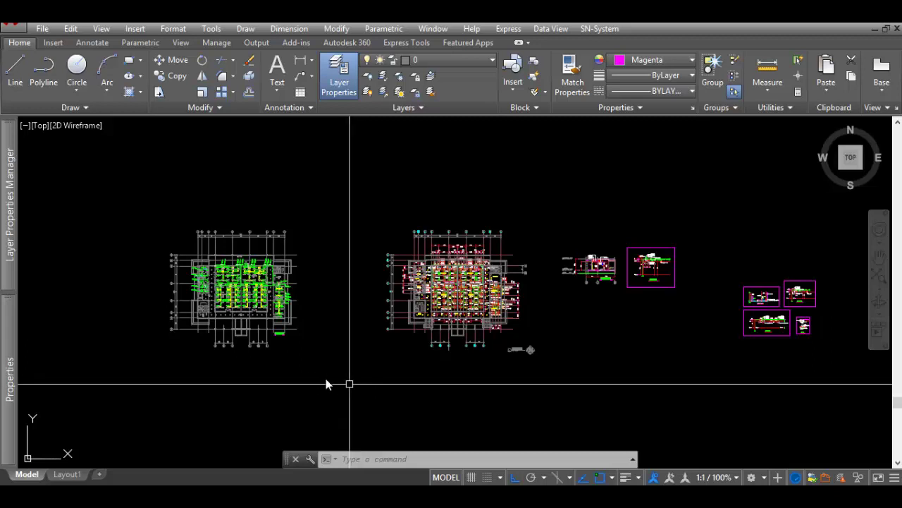
Step: In the Select File dialog, browse up two folder levels, into M&E and back out, then close it without opening anything
key("ctrl+o")
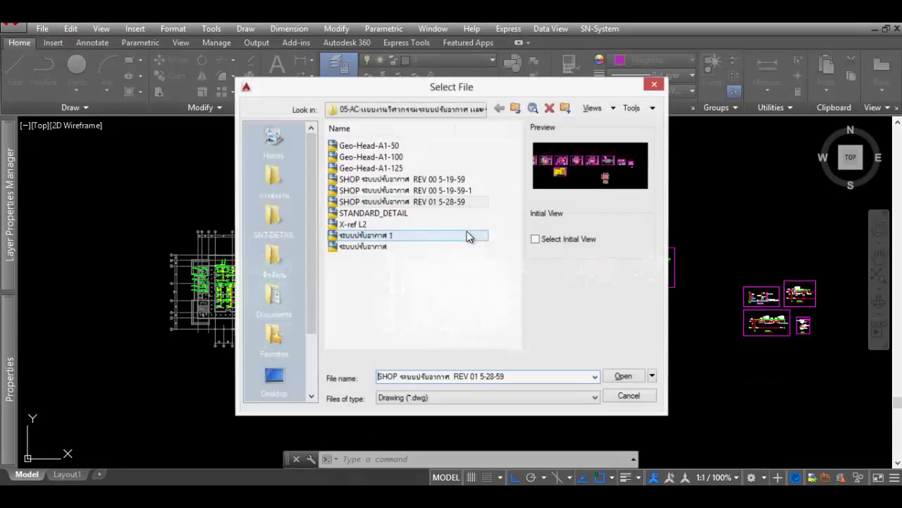
left_click(516, 109)
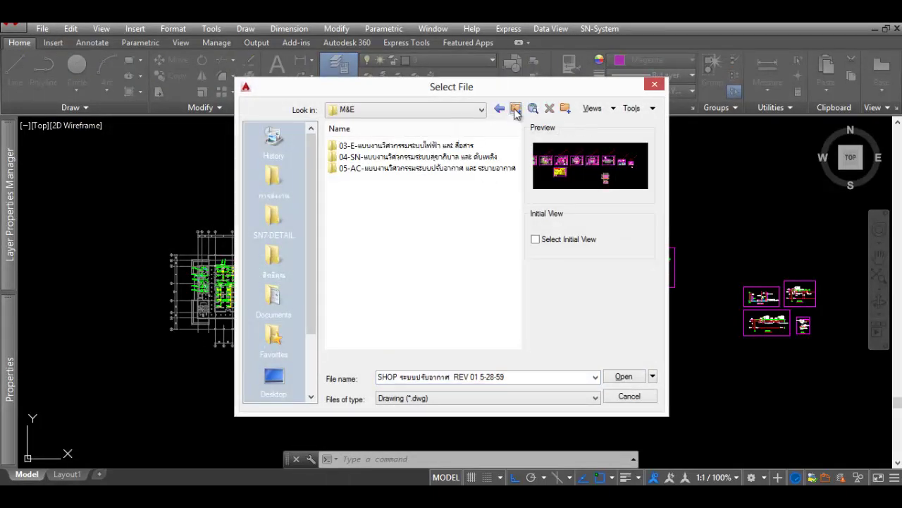
left_click(516, 108)
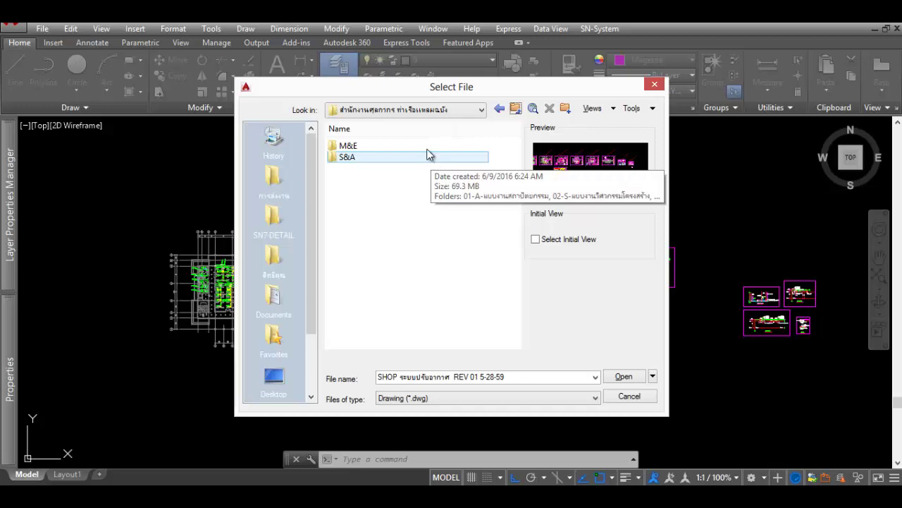
mouse_move(348, 145)
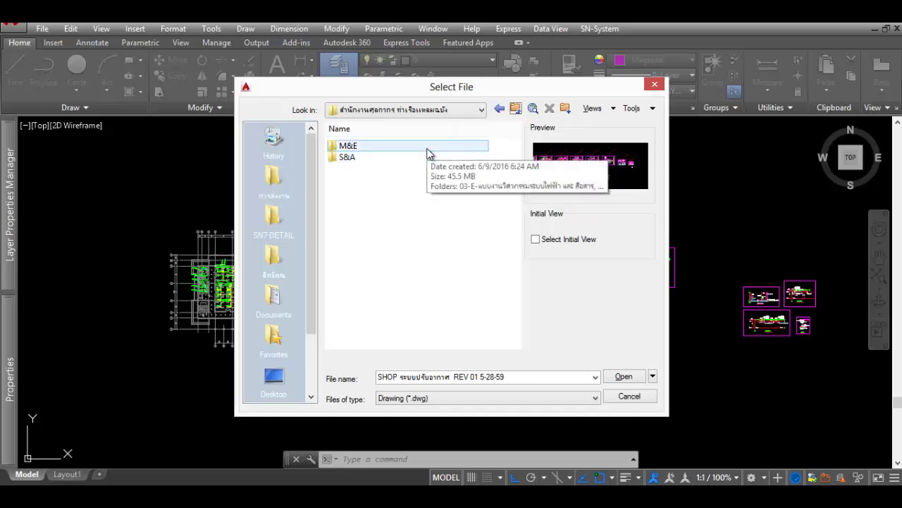
double_click(427, 150)
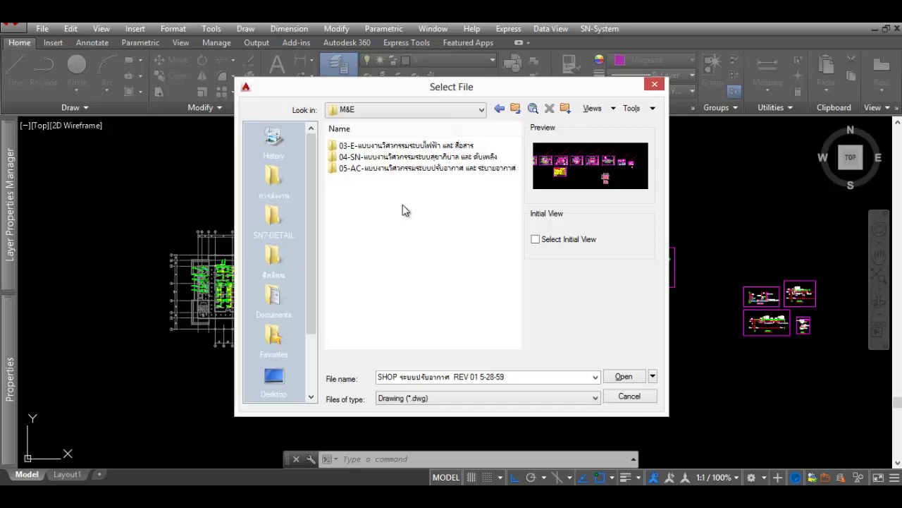
left_click(499, 108)
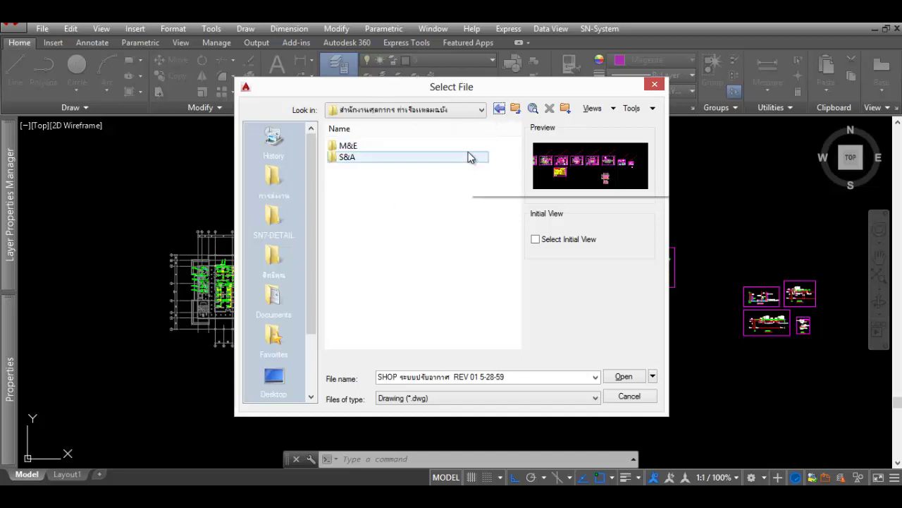
left_click(649, 88)
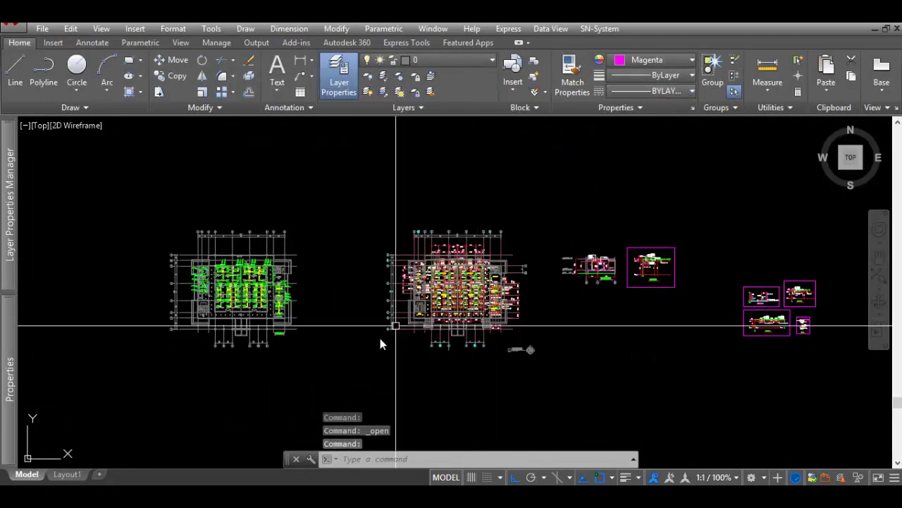
Step: Bring the two floor plans into view and zoom into the left plan
scroll(405, 340, "up", 3)
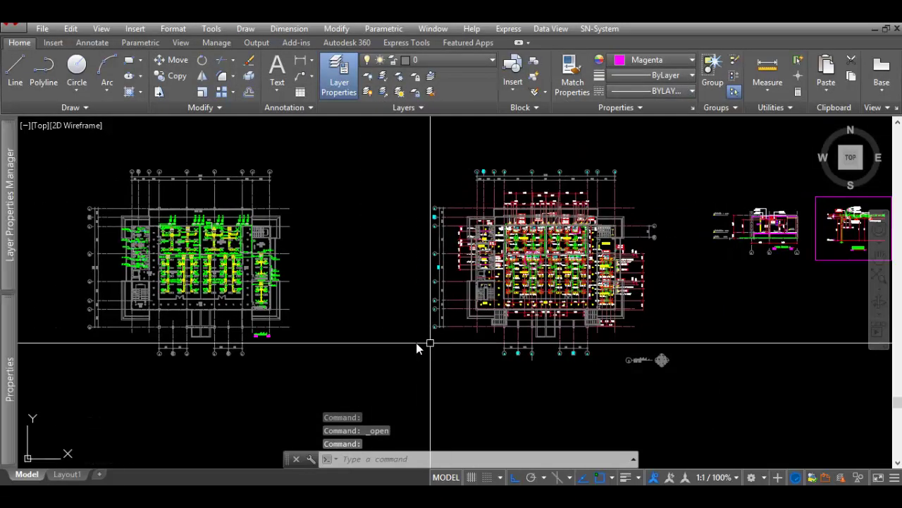
middle_click_drag(429, 343, 476, 322)
scroll(232, 265, "up", 4)
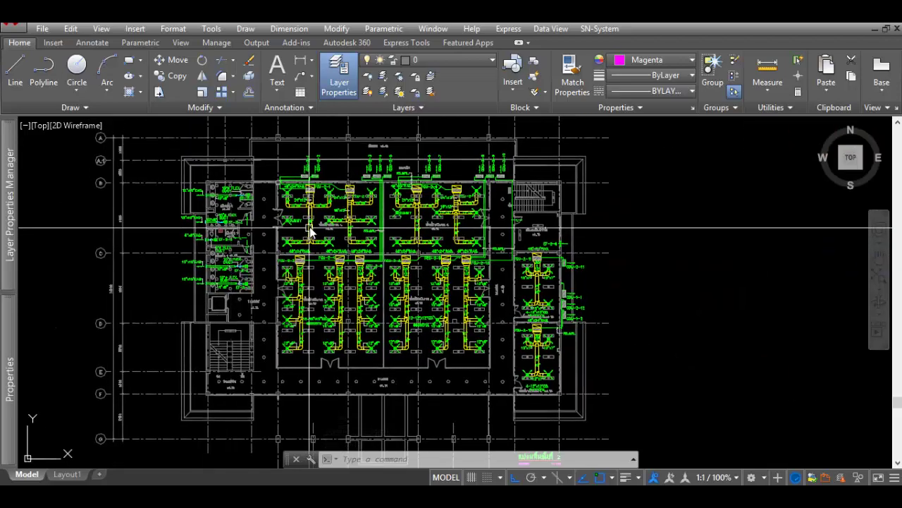
scroll(315, 250, "up", 4)
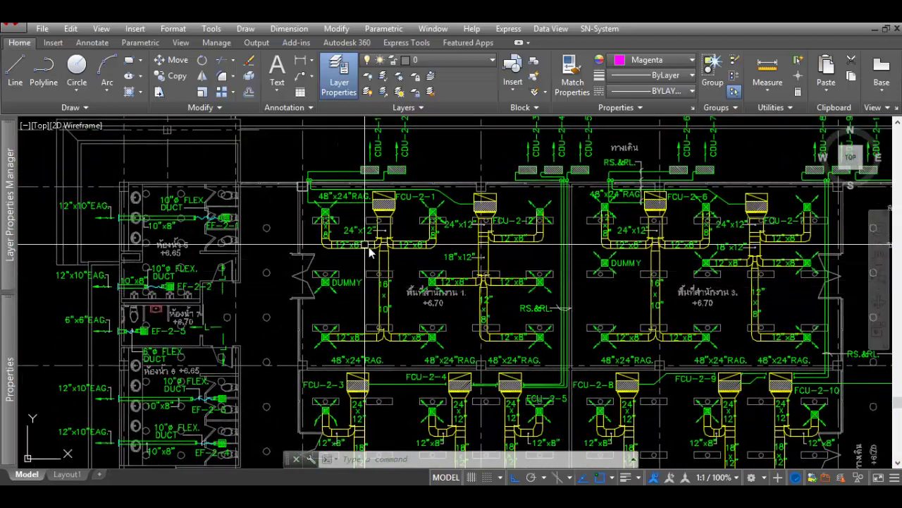
scroll(374, 201, "up", 2)
scroll(374, 201, "up", 2)
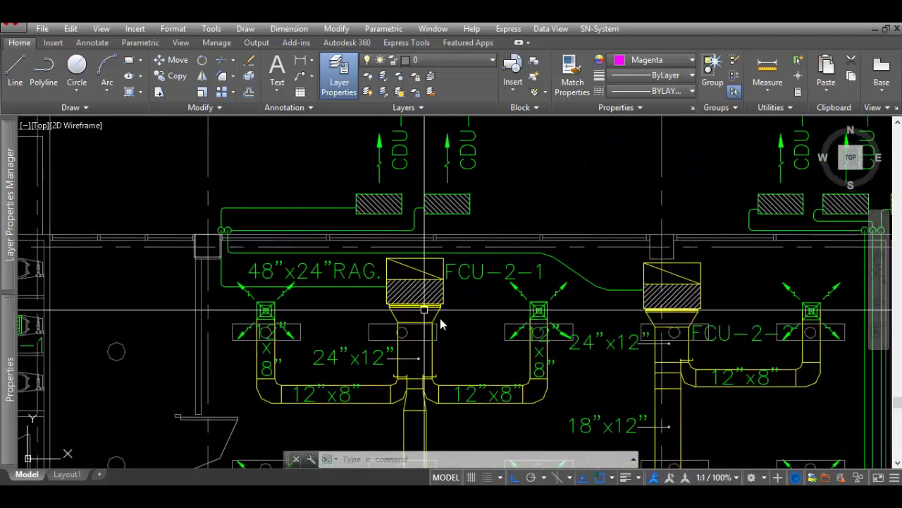
scroll(405, 253, "down", 5)
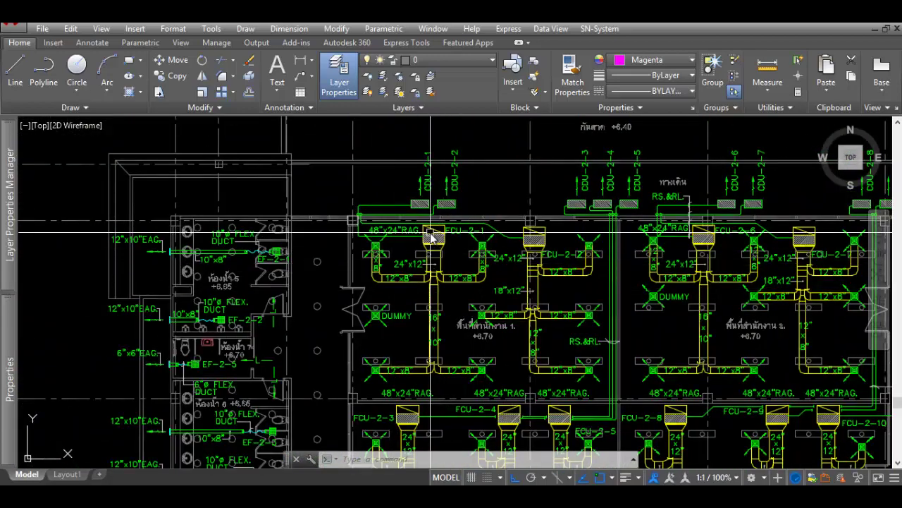
scroll(431, 235, "up", 3)
Step: Inspect the FCU-2-1 and FCU-2-2 row and the CDU units above FCU-2-1
middle_click_drag(433, 243, 432, 266)
scroll(404, 217, "down", 3)
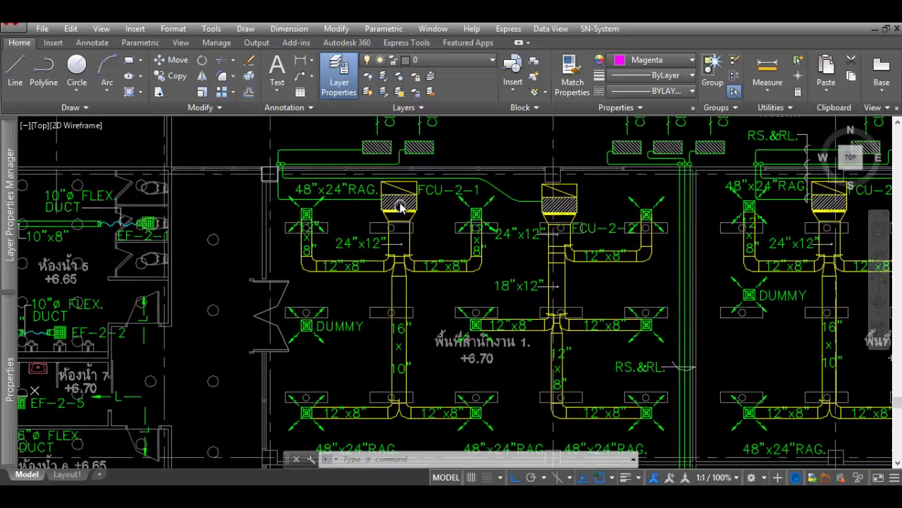
scroll(403, 220, "up", 1)
scroll(395, 219, "up", 1)
scroll(388, 213, "up", 1)
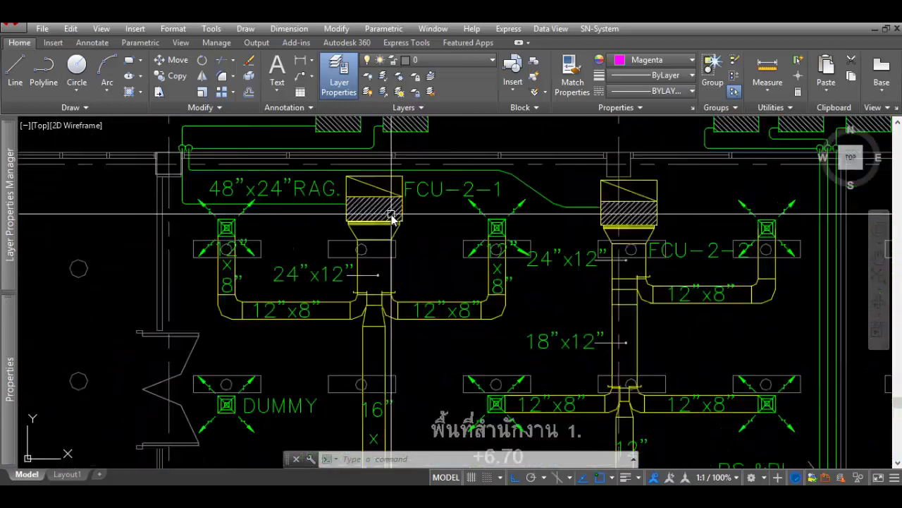
scroll(381, 240, "up", 1)
mouse_move(392, 197)
middle_mouse_down()
mouse_move(365, 261)
mouse_move(389, 210)
middle_mouse_up()
scroll(366, 261, "down", 1)
mouse_move(380, 367)
middle_mouse_down()
mouse_move(377, 288)
mouse_move(317, 263)
mouse_move(233, 259)
middle_mouse_up()
Step: Zoom back out and shift the view so both floor plans sit side by side
scroll(365, 296, "down", 4)
scroll(233, 258, "down", 2)
scroll(232, 258, "up", 1)
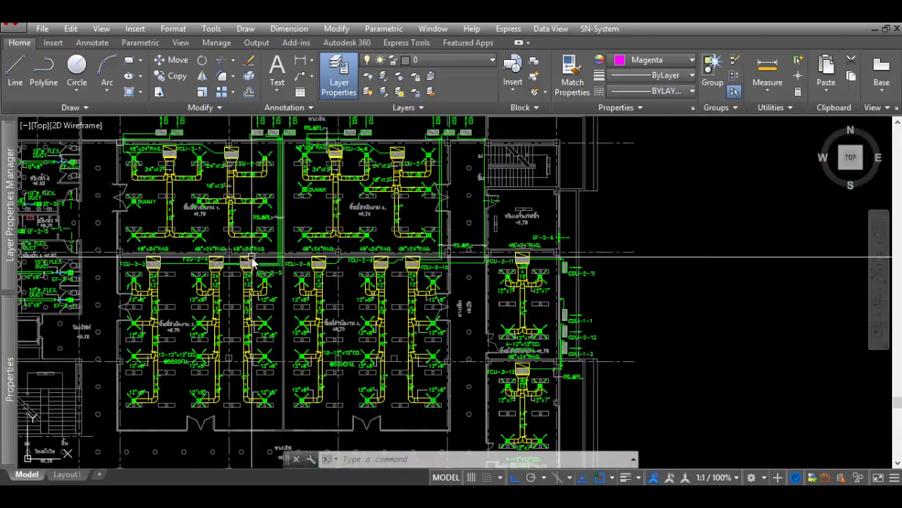
scroll(281, 267, "down", 3)
scroll(281, 266, "down", 1)
middle_click_drag(438, 300, 338, 298)
scroll(338, 298, "up", 1)
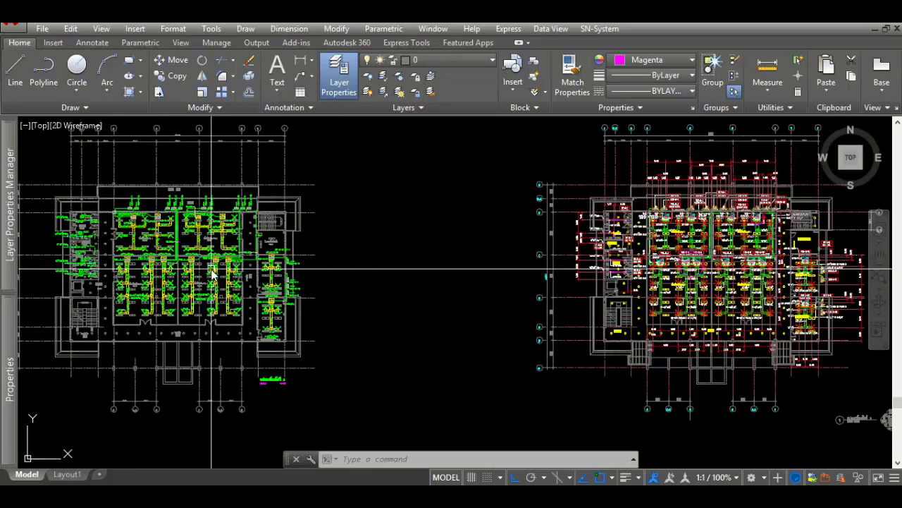
Step: Zoom into the right-hand plan's restroom exhaust duct layout
middle_click_drag(332, 276, 330, 275)
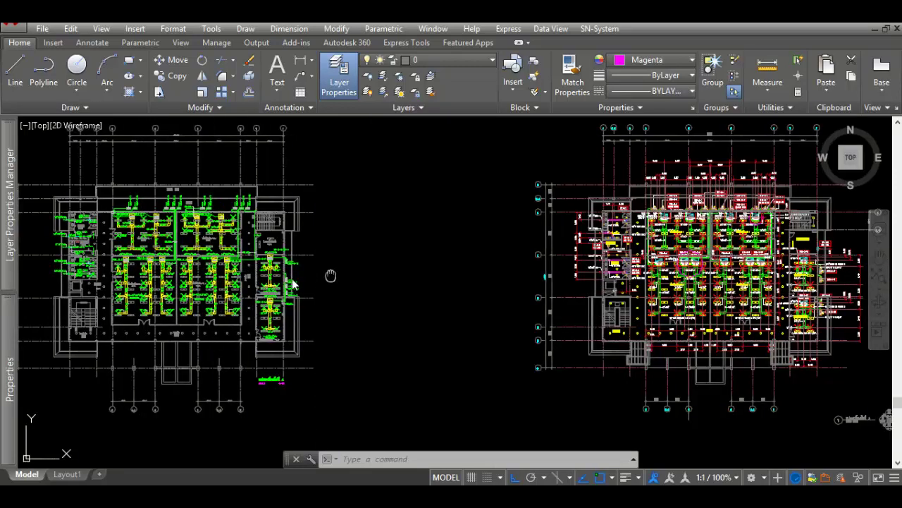
scroll(488, 295, "up", 5)
middle_click_drag(490, 268, 489, 295)
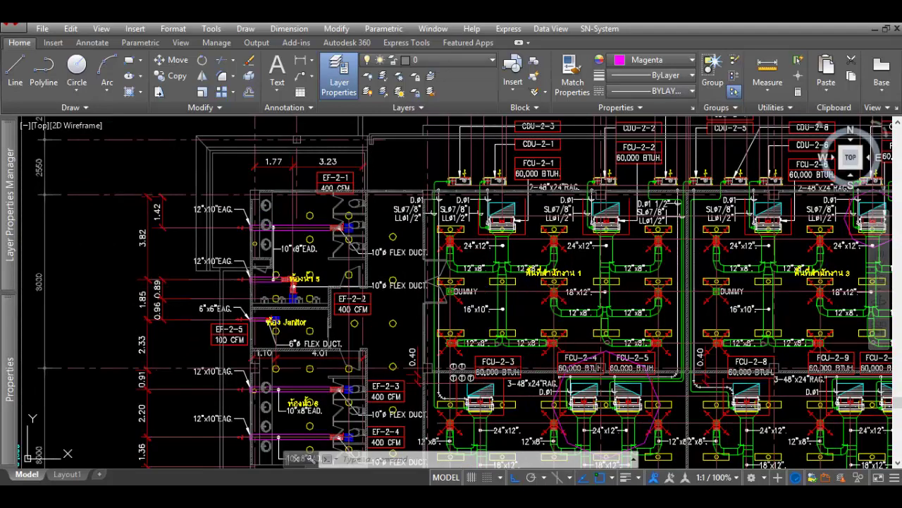
scroll(522, 278, "up", 2)
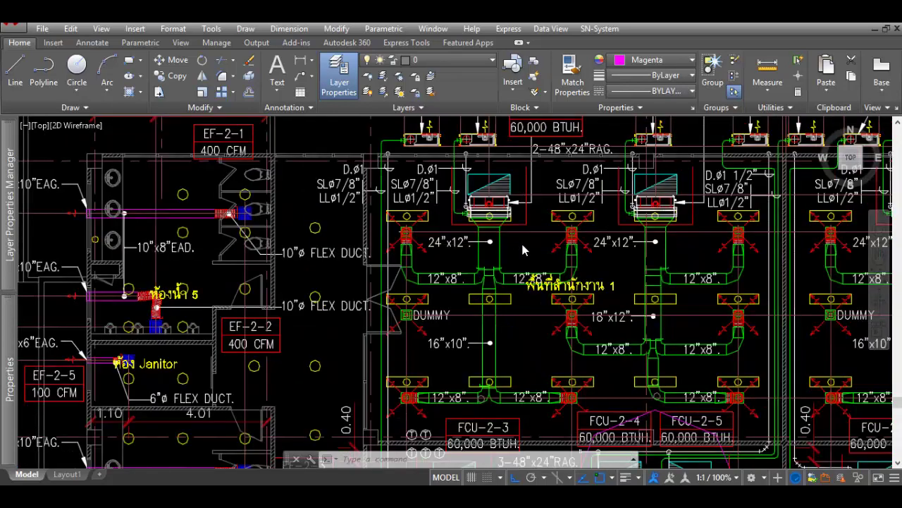
scroll(515, 285, "up", 2)
scroll(513, 290, "down", 2)
scroll(183, 295, "down", 3)
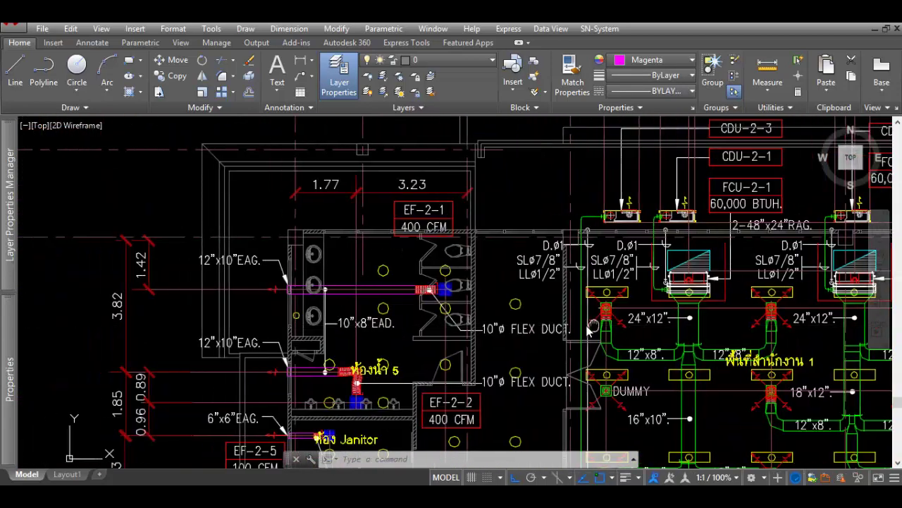
middle_click_drag(182, 295, 134, 289)
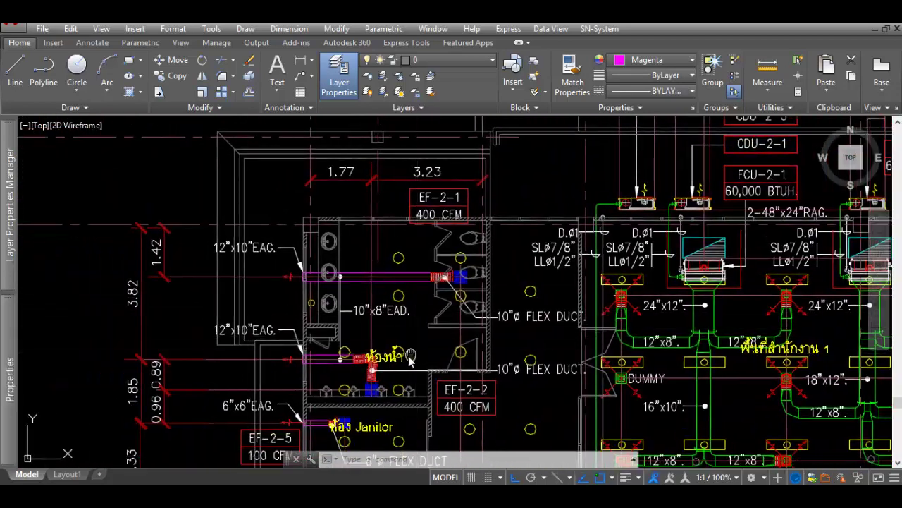
scroll(458, 310, "up", 1)
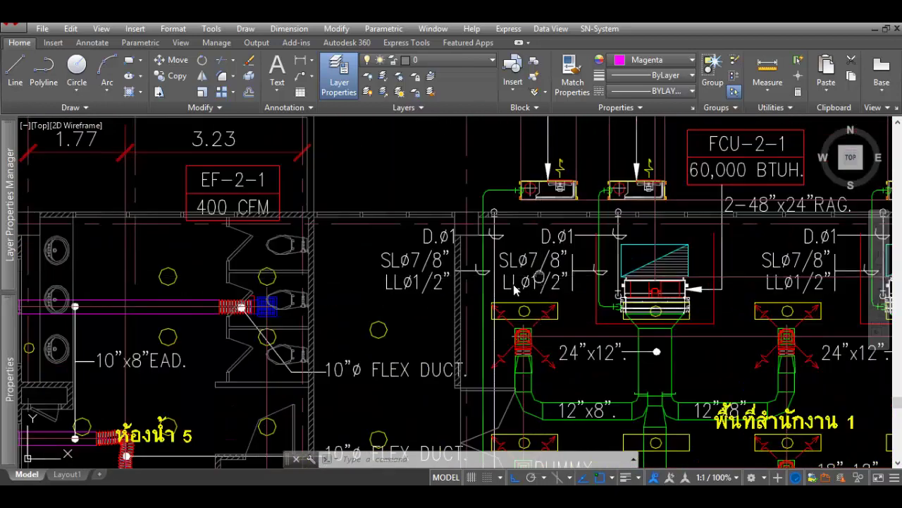
scroll(478, 299, "up", 1)
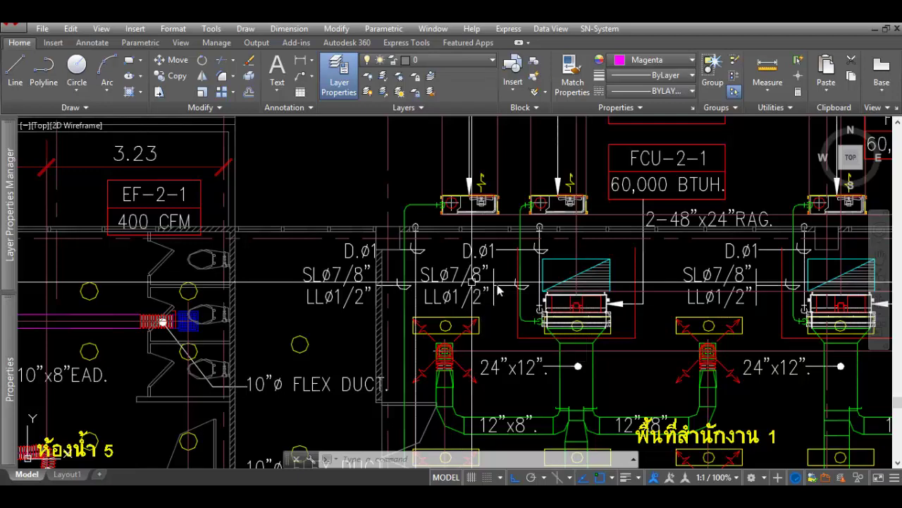
scroll(579, 285, "up", 2)
scroll(550, 318, "up", 1)
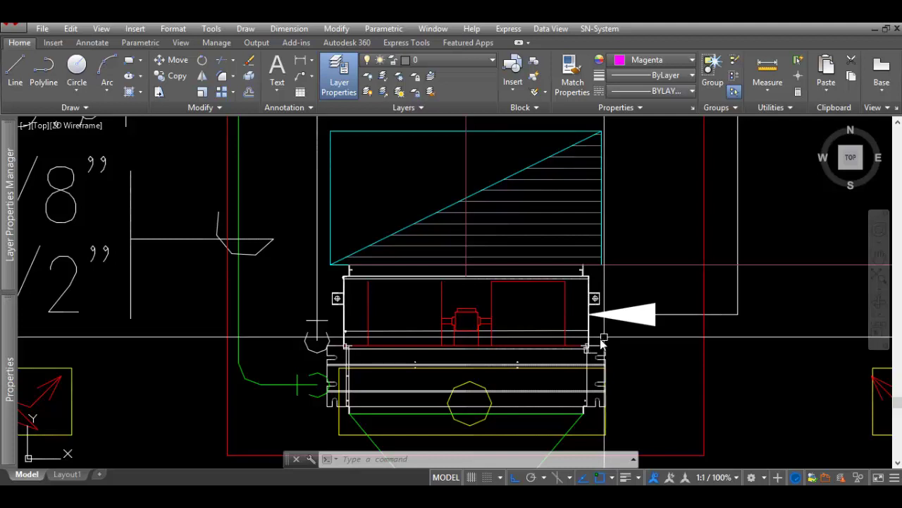
scroll(536, 351, "up", 2)
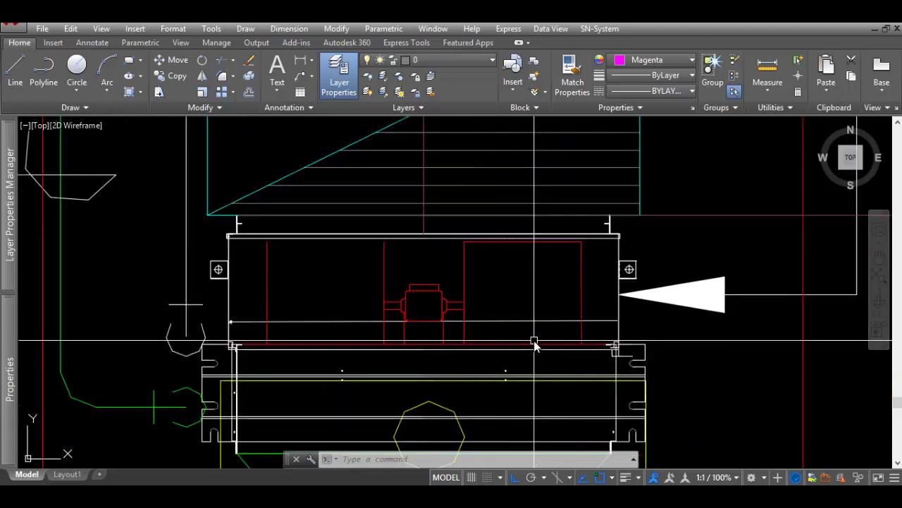
scroll(638, 300, "down", 5)
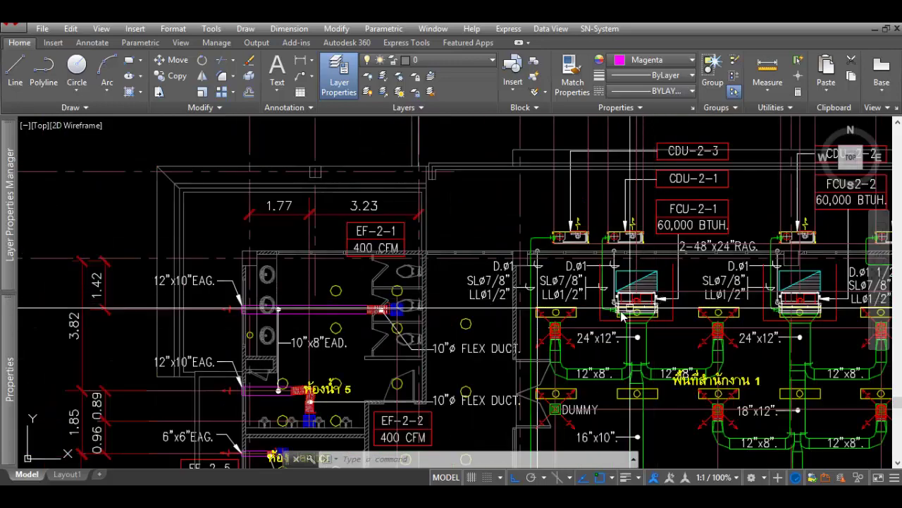
Step: Centre on the FCU-2-1 unit and its CDU to check their details
middle_click_drag(616, 295, 582, 305)
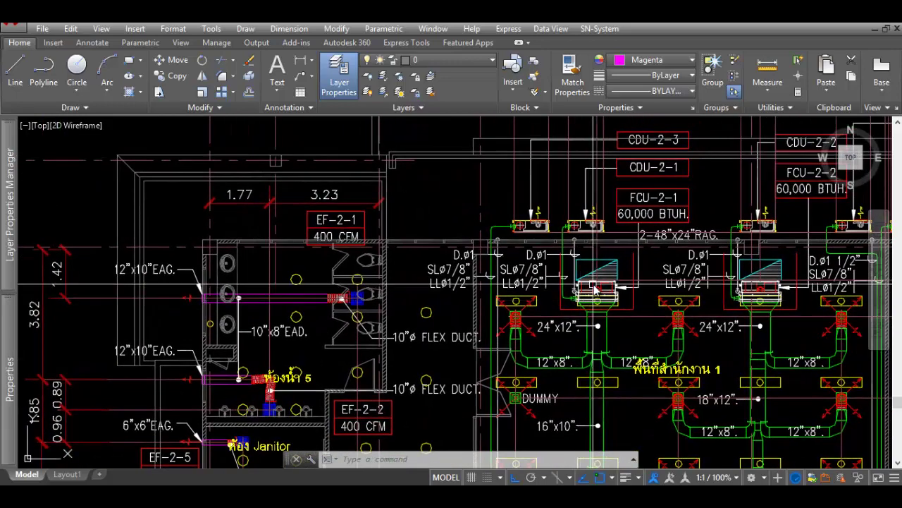
mouse_move(597, 289)
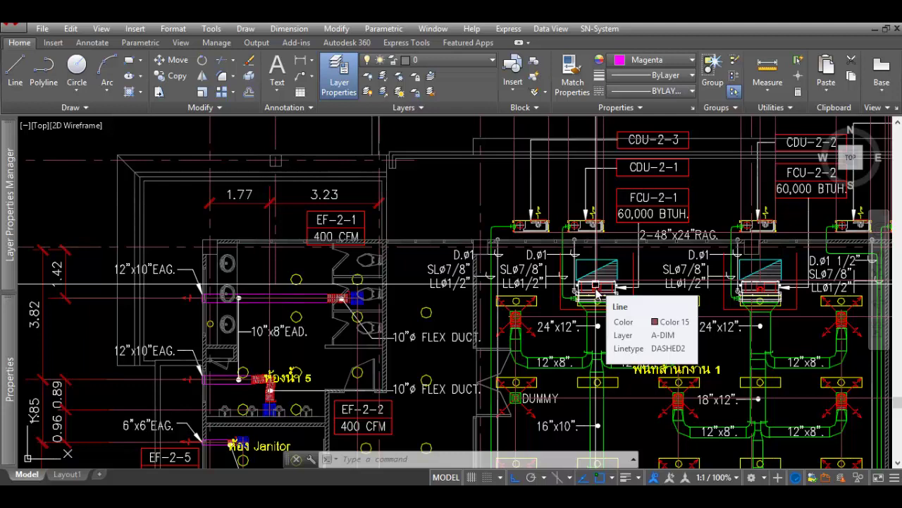
scroll(597, 288, "up", 2)
middle_click_drag(564, 252, 553, 279)
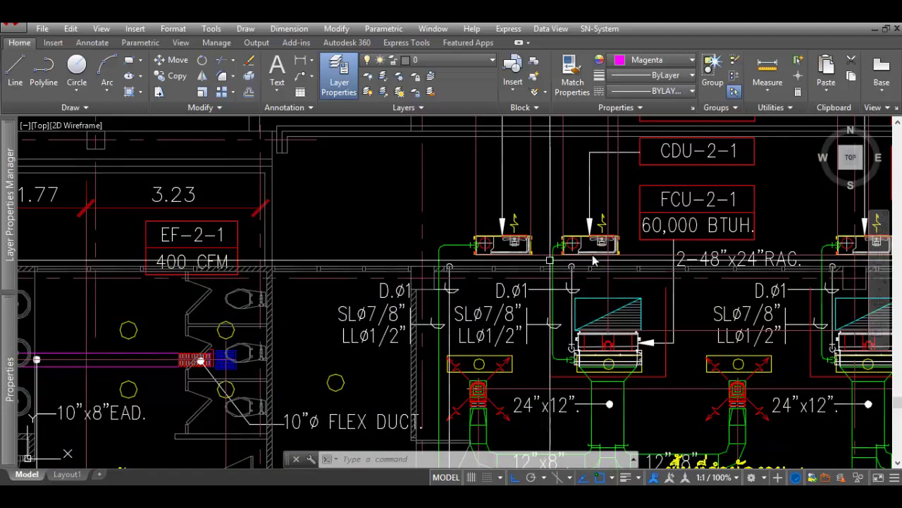
scroll(547, 263, "down", 3)
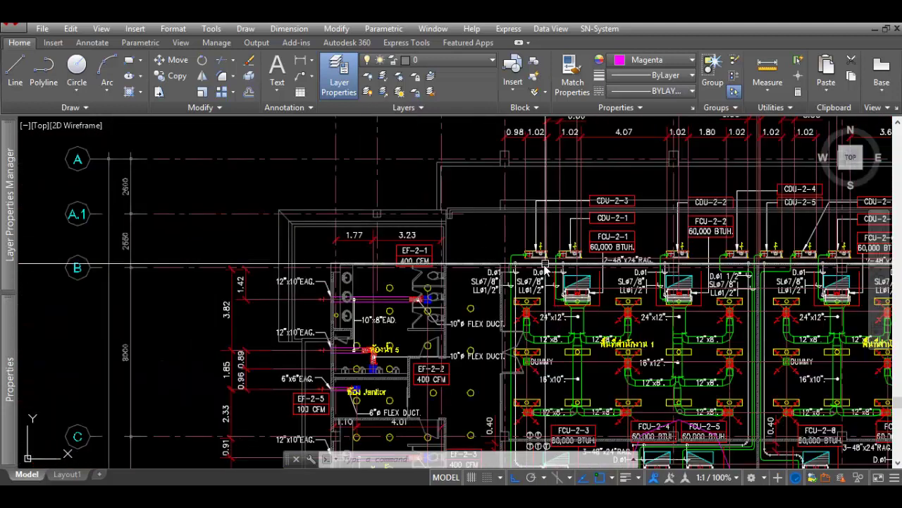
scroll(547, 263, "down", 2)
scroll(353, 275, "down", 3)
middle_click_drag(354, 274, 514, 269)
scroll(318, 268, "up", 5)
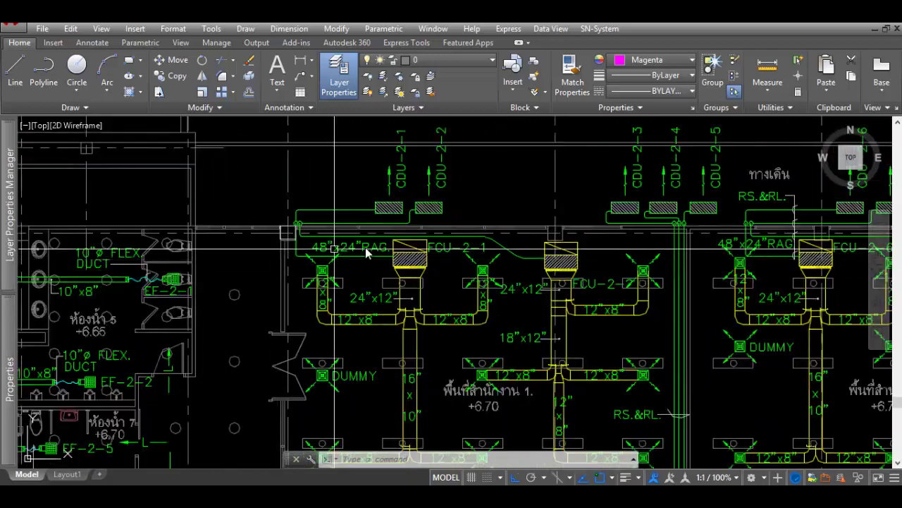
scroll(397, 185, "up", 3)
middle_click_drag(353, 185, 428, 298)
scroll(476, 236, "down", 2)
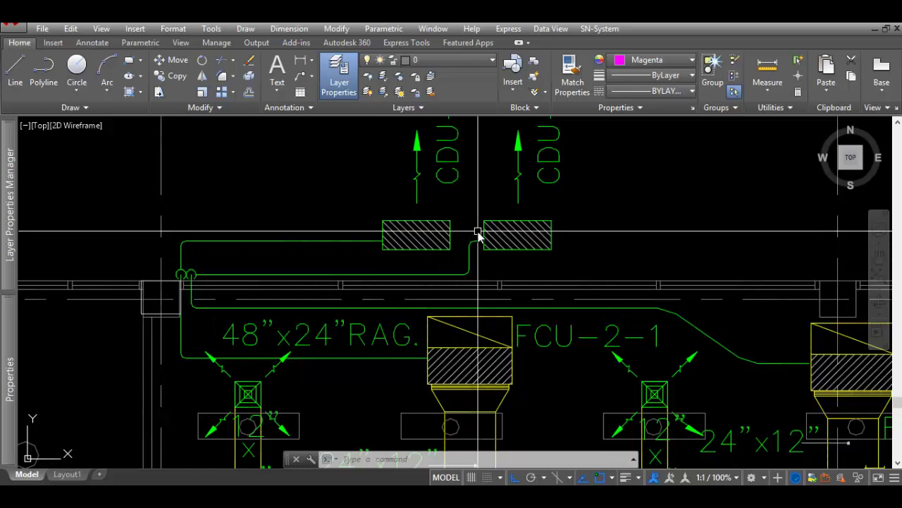
scroll(478, 238, "down", 5)
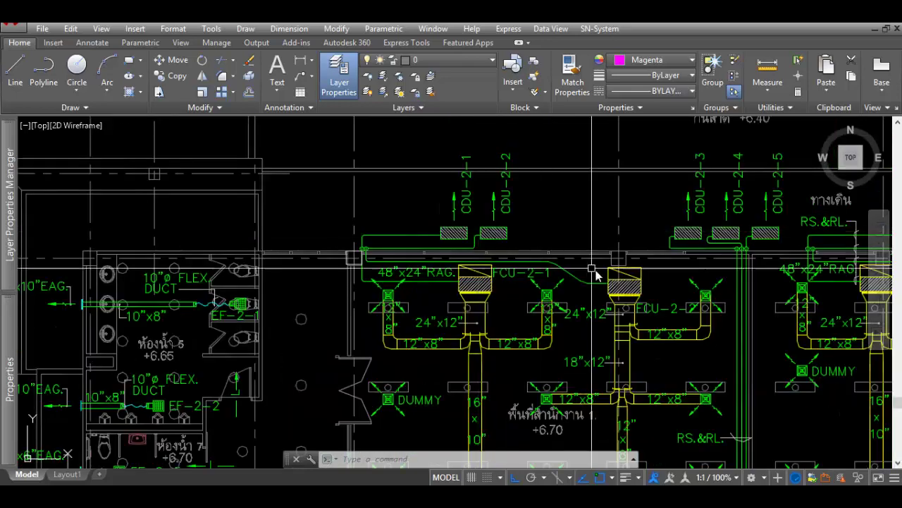
scroll(423, 268, "up", 2)
scroll(388, 274, "down", 2)
scroll(359, 286, "up", 2)
scroll(360, 286, "down", 2)
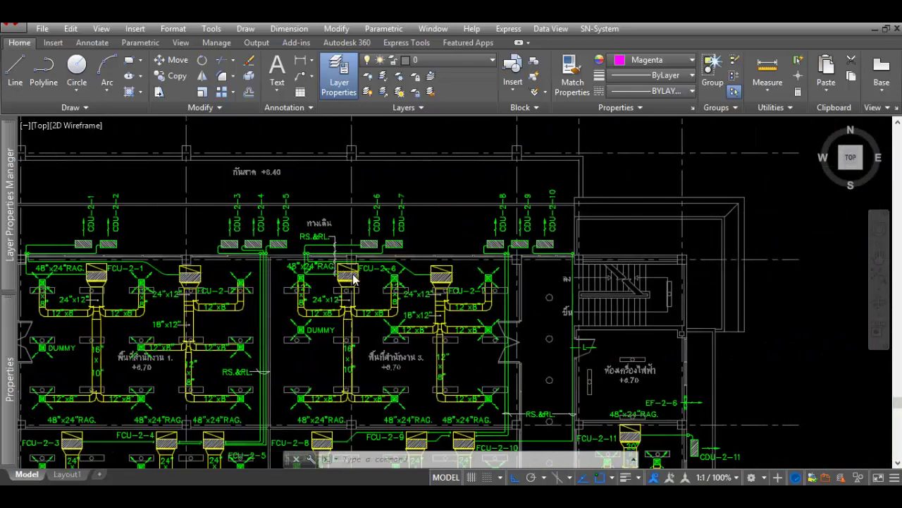
scroll(359, 286, "down", 2)
mouse_move(360, 286)
middle_mouse_down()
mouse_move(503, 337)
mouse_move(541, 299)
mouse_move(497, 339)
middle_mouse_up()
scroll(542, 299, "up", 3)
scroll(536, 304, "up", 3)
scroll(522, 317, "up", 2)
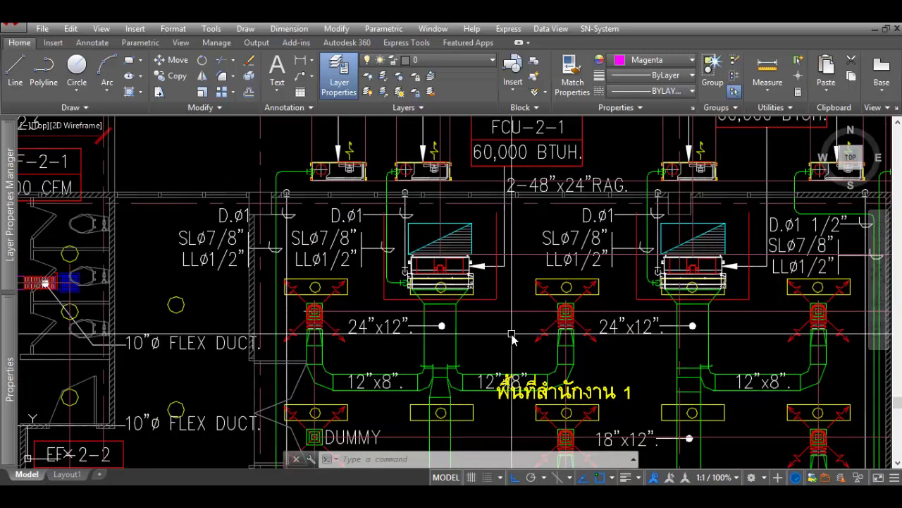
middle_click_drag(512, 338, 503, 341)
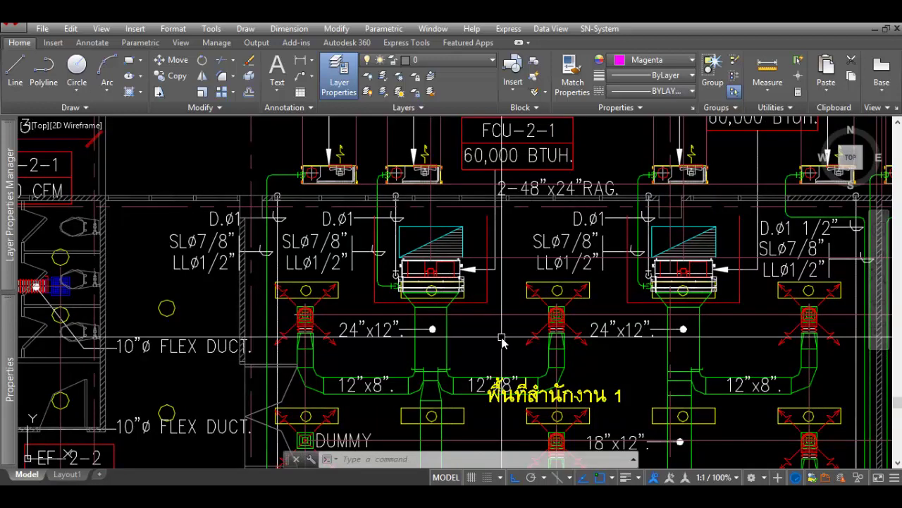
scroll(502, 340, "down", 5)
scroll(486, 325, "down", 3)
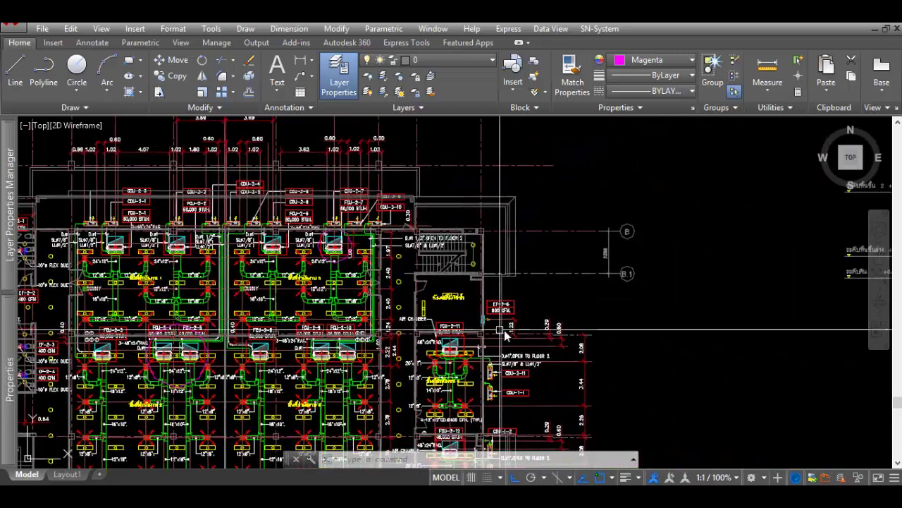
Step: Pan past Detail Section A to Detail Section B and zoom in
middle_click_drag(464, 285, 28, 339)
middle_click_drag(514, 363, 289, 381)
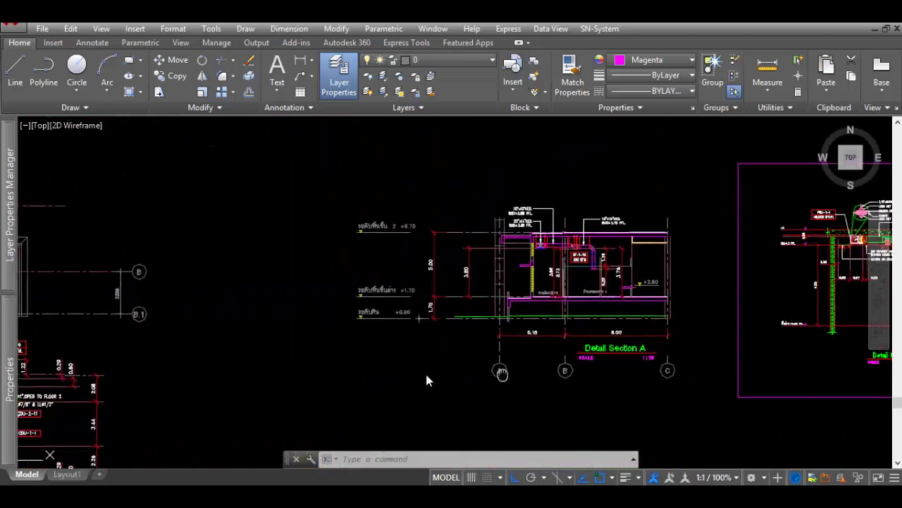
middle_click_drag(831, 289, 494, 292)
scroll(494, 292, "up", 5)
scroll(546, 308, "up", 3)
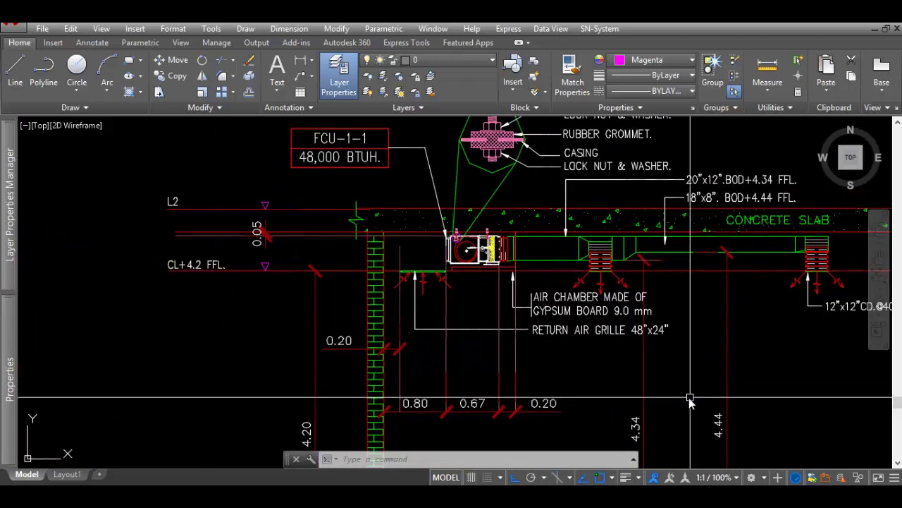
scroll(485, 218, "up", 3)
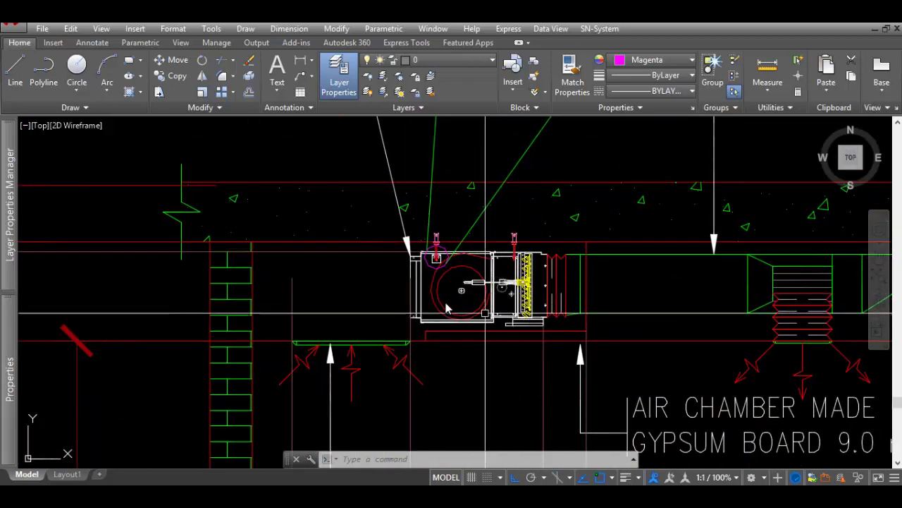
scroll(446, 308, "down", 3)
Step: Inspect the hanger rod above FCU-1-1 and follow its duct run to the far ceiling diffuser
middle_click_drag(465, 197, 465, 292)
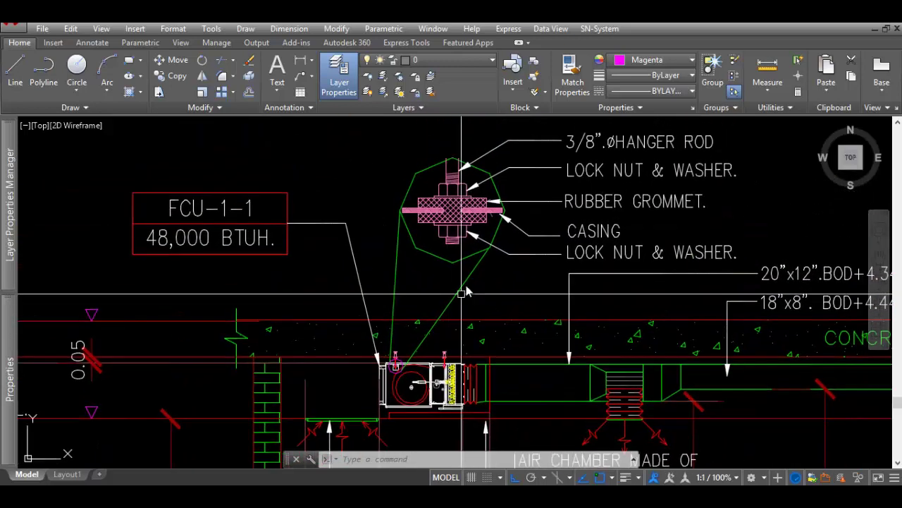
scroll(472, 310, "up", 2)
scroll(490, 352, "down", 2)
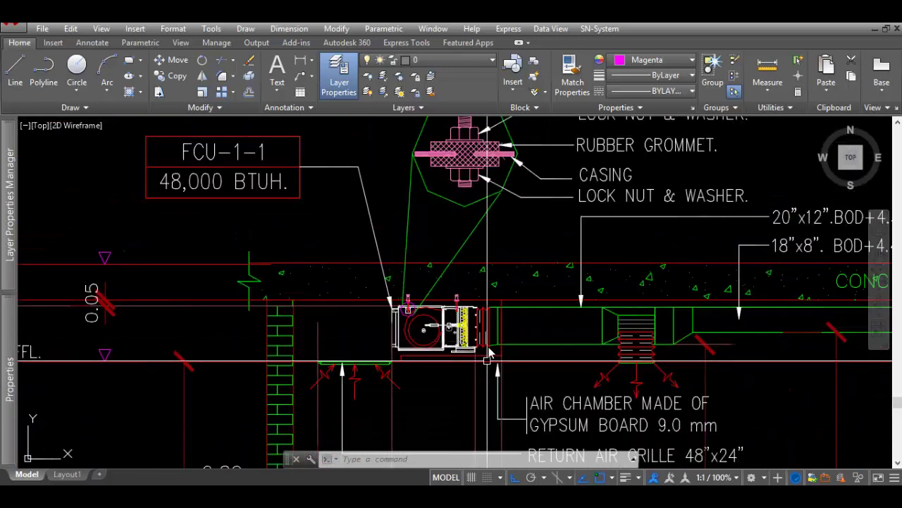
middle_click_drag(492, 353, 494, 279)
scroll(501, 268, "down", 2)
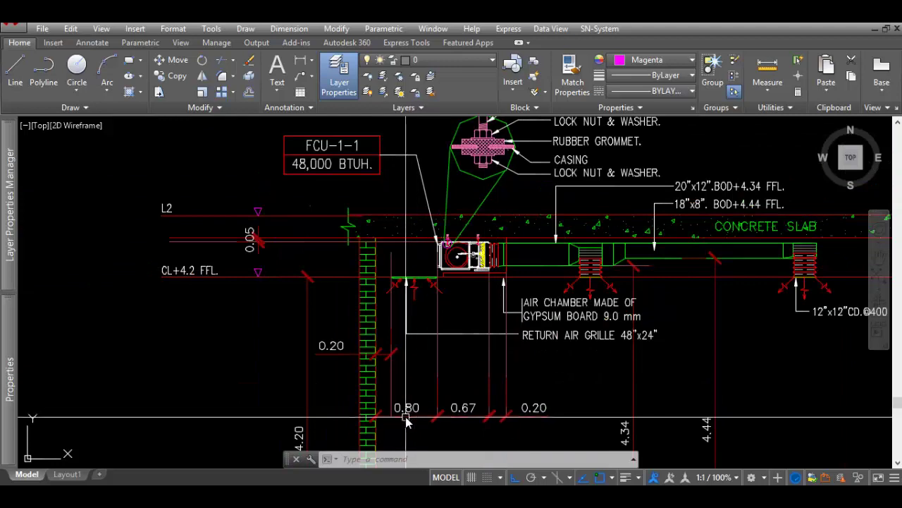
middle_click_drag(409, 413, 397, 399)
middle_click_drag(522, 433, 489, 416)
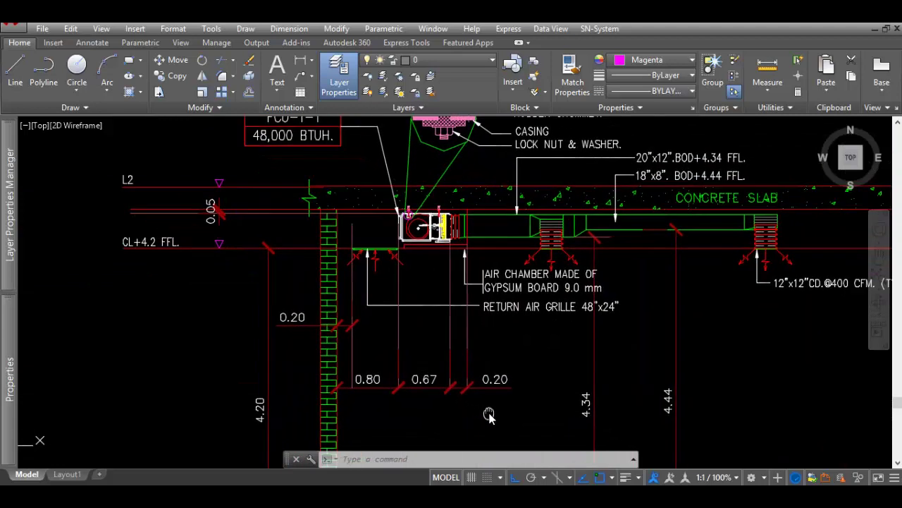
middle_click_drag(545, 324, 487, 326)
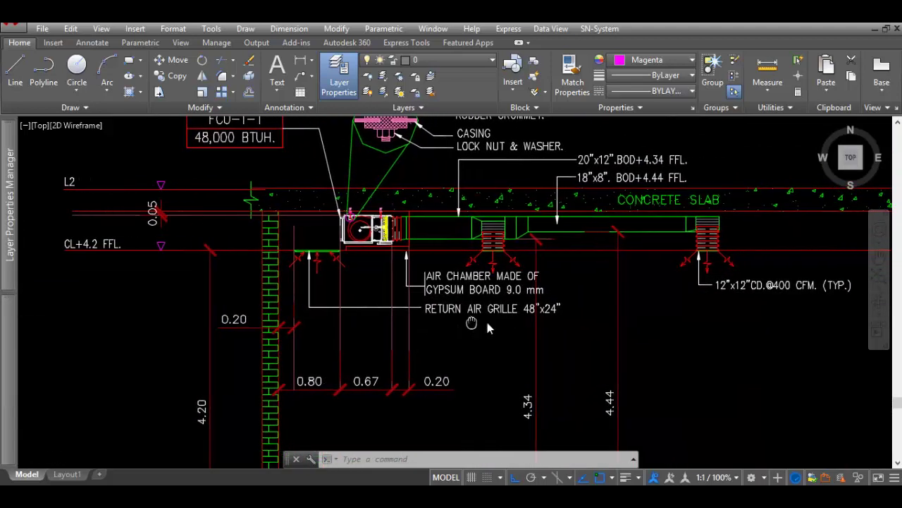
middle_click_drag(564, 326, 534, 341)
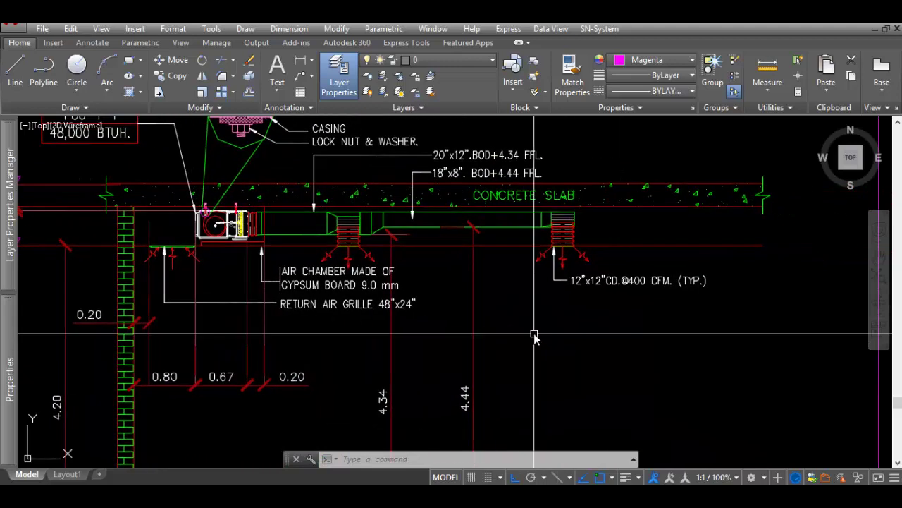
scroll(535, 336, "down", 5)
scroll(537, 339, "up", 3)
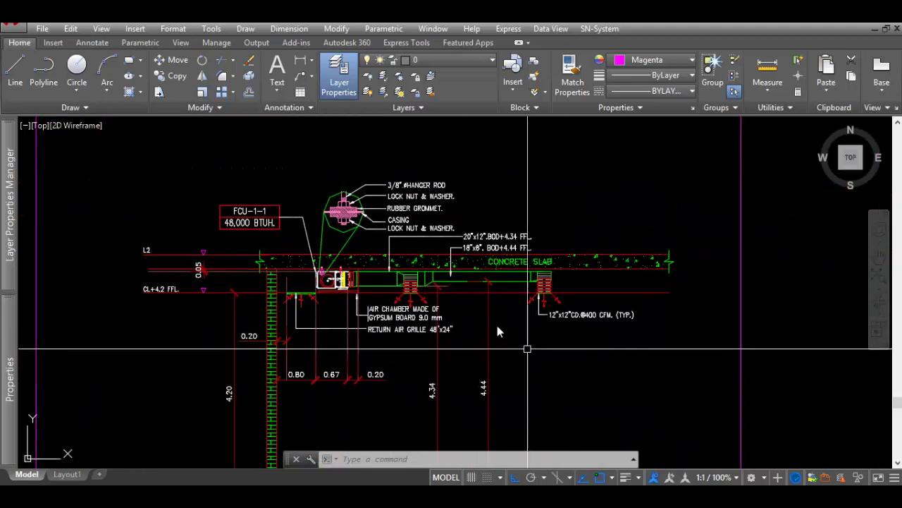
scroll(500, 306, "up", 4)
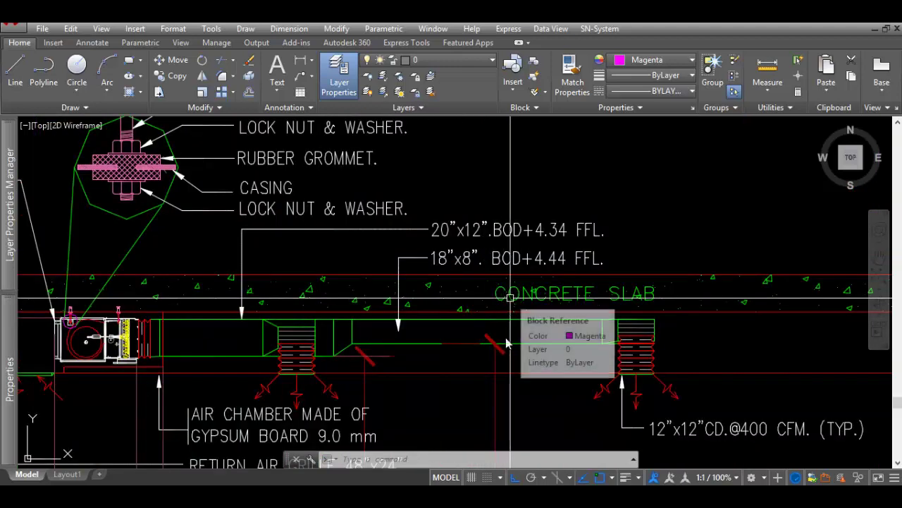
Step: Zoom onto the duct, slab and BOD +4.34/+4.44 FFL labels, cancelling a stray selection
middle_click_drag(511, 355, 526, 325)
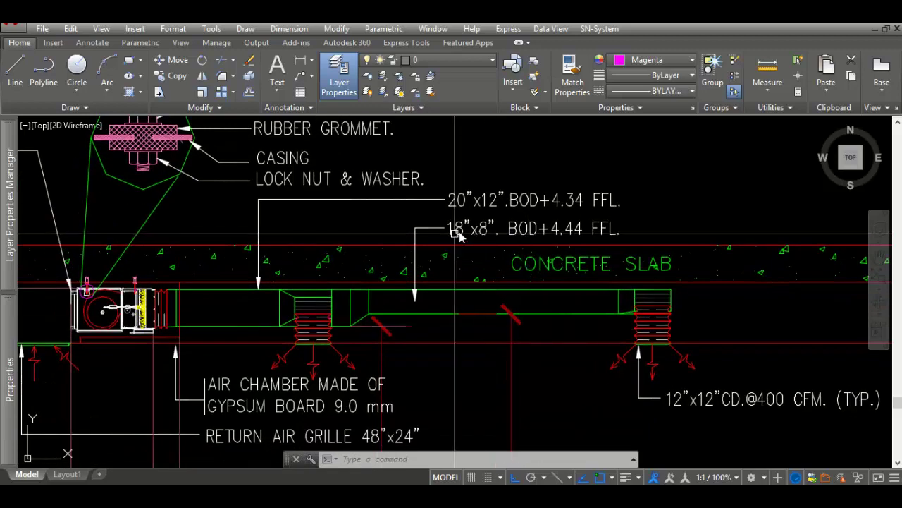
scroll(556, 273, "down", 2)
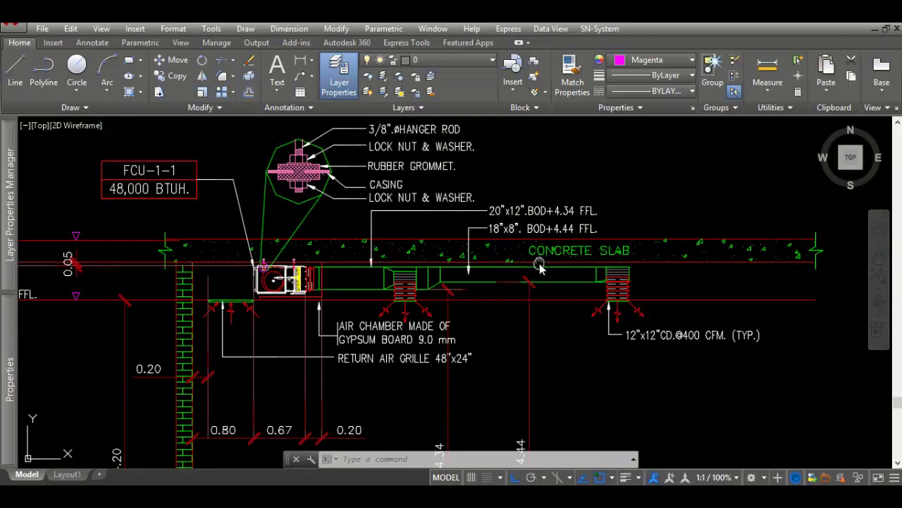
scroll(539, 245, "up", 2)
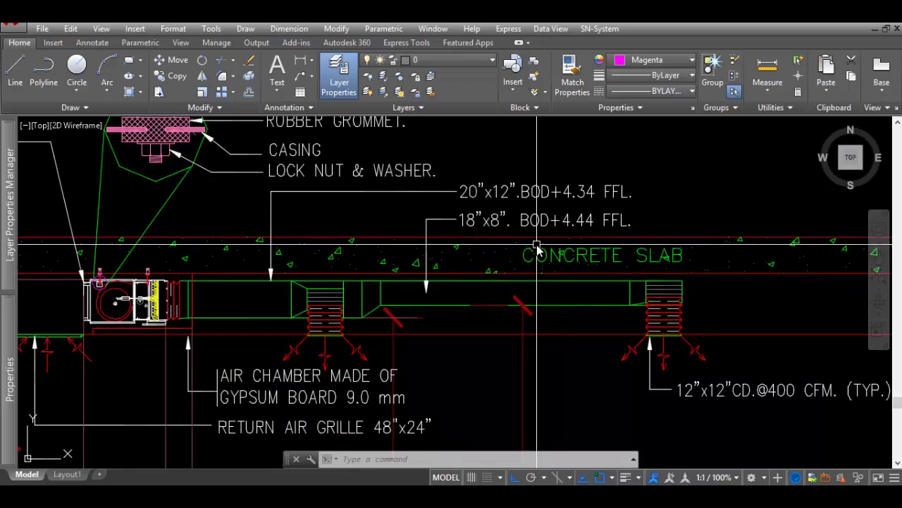
scroll(538, 248, "down", 5)
scroll(529, 292, "up", 1)
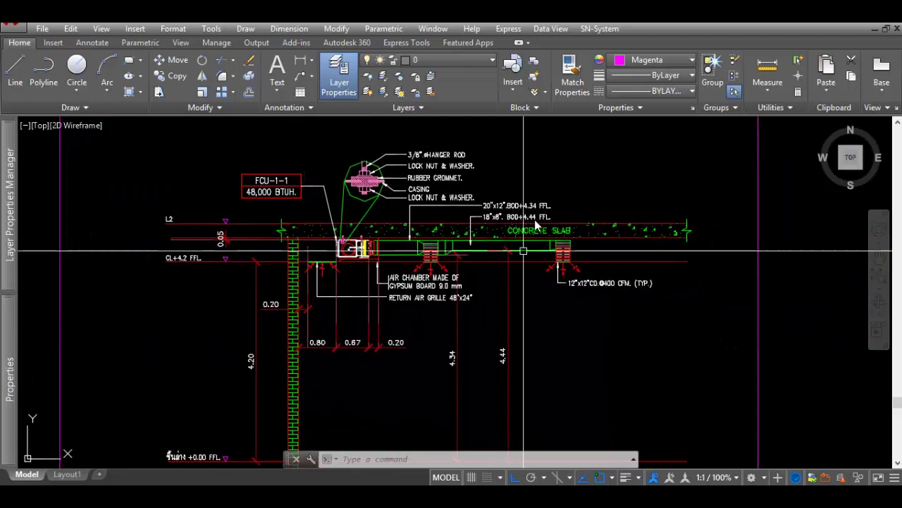
scroll(540, 222, "up", 6)
middle_click_drag(539, 224, 541, 240)
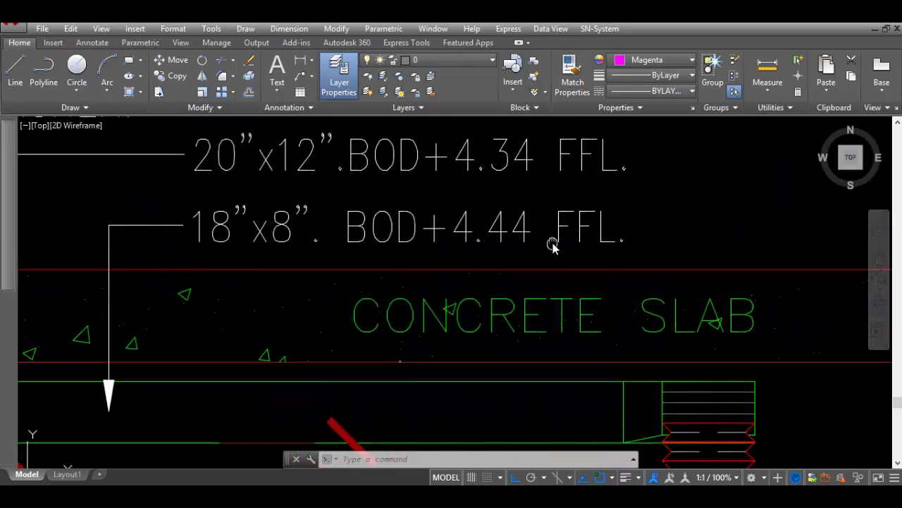
left_click(603, 233)
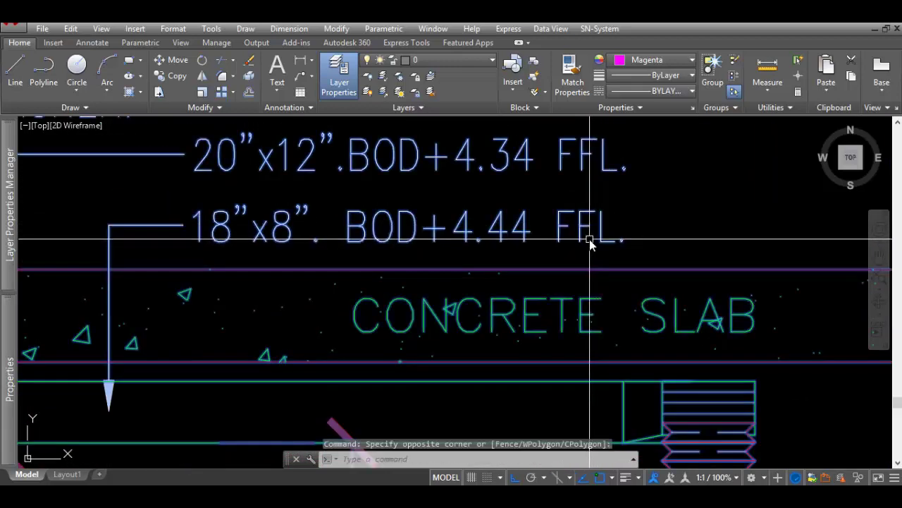
key("Escape")
Step: Zoom out and reposition the whole FCU-1-1 section in view
scroll(590, 242, "down", 1)
scroll(591, 245, "down", 2)
scroll(590, 247, "down", 1)
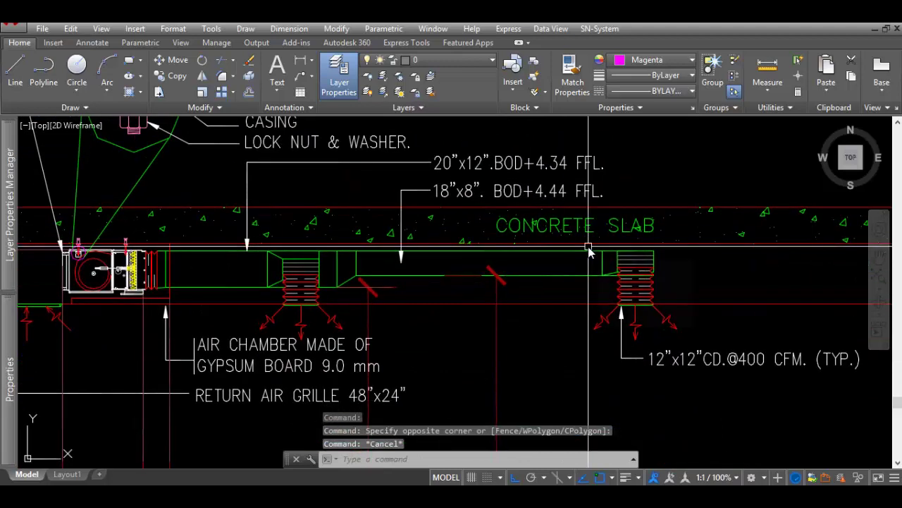
scroll(586, 282, "down", 3)
middle_click_drag(588, 297, 580, 238)
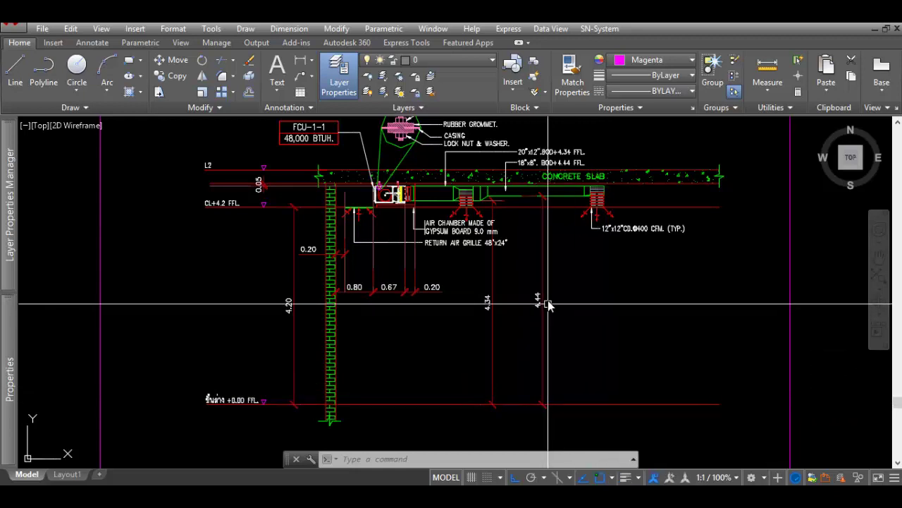
middle_click_drag(554, 299, 554, 312)
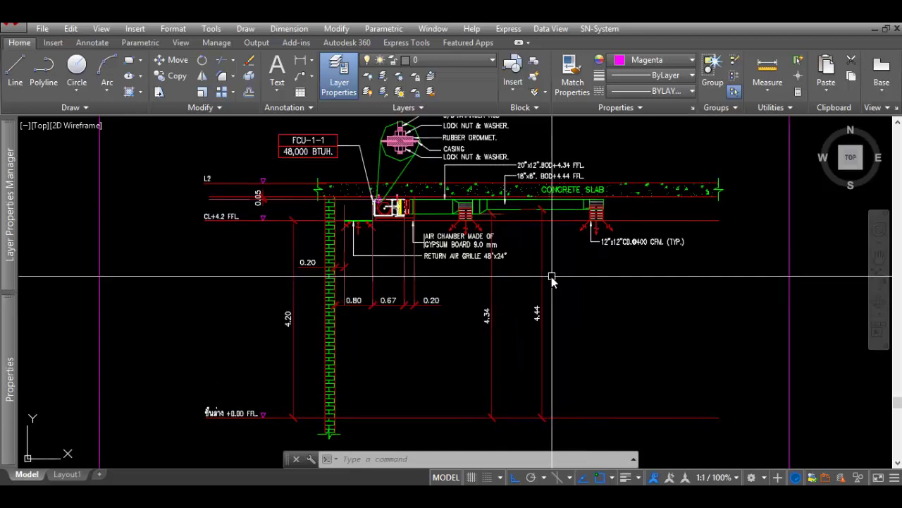
scroll(554, 192, "up", 4)
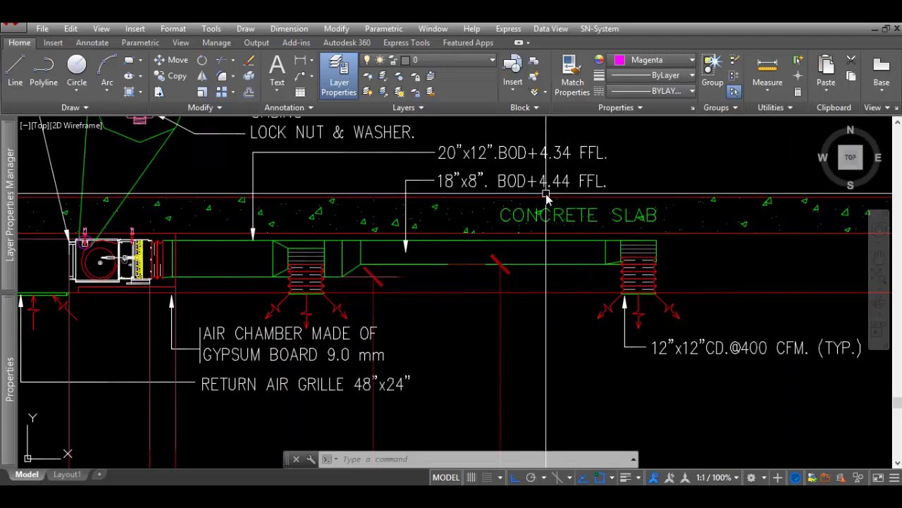
scroll(546, 192, "down", 5)
Step: Zoom out from Detail D CDU Install and pan across the detail sheets
scroll(514, 260, "down", 4)
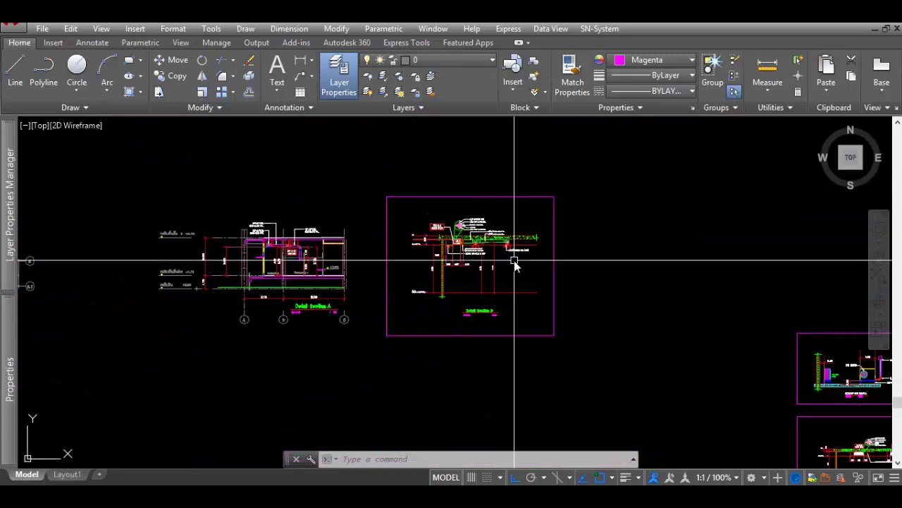
scroll(514, 260, "down", 2)
middle_click_drag(773, 342, 643, 318)
scroll(643, 318, "up", 4)
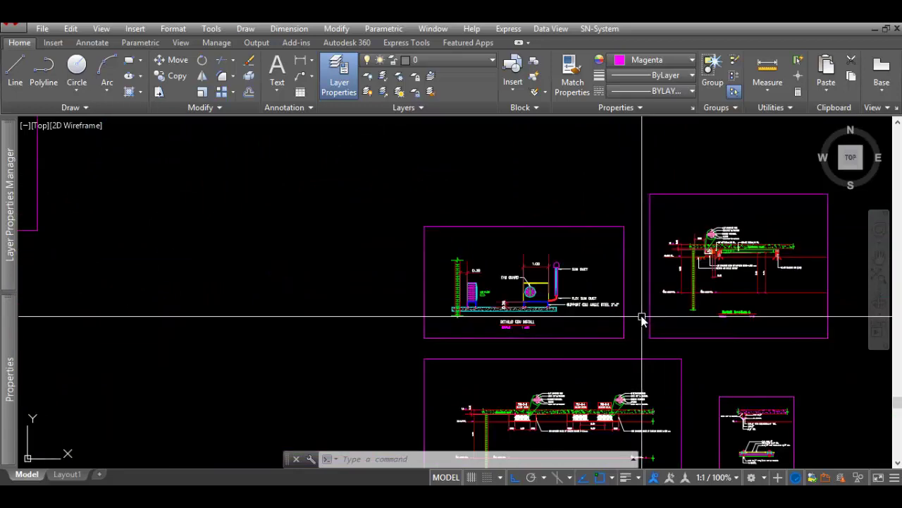
scroll(546, 289, "up", 5)
scroll(524, 287, "down", 1)
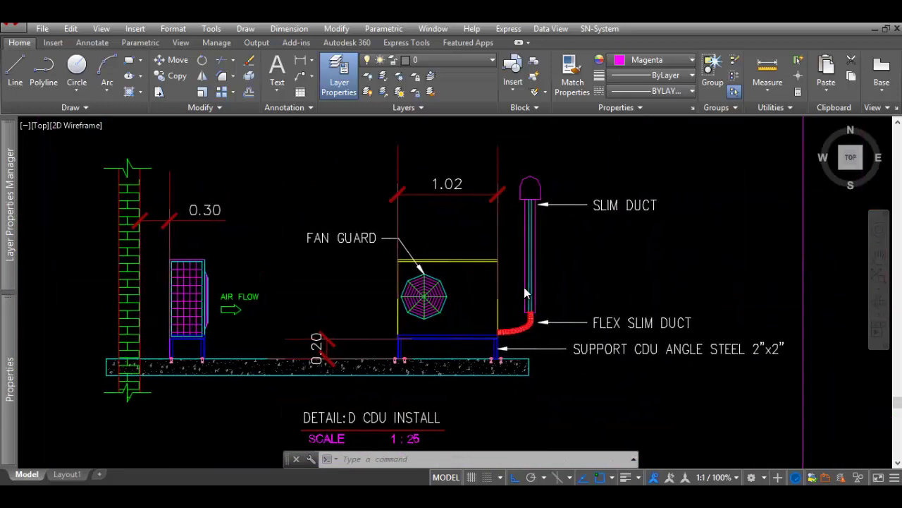
Step: Shift the CDU install detail left and zoom until the neighbouring detail frames show
middle_click_drag(545, 305, 449, 309)
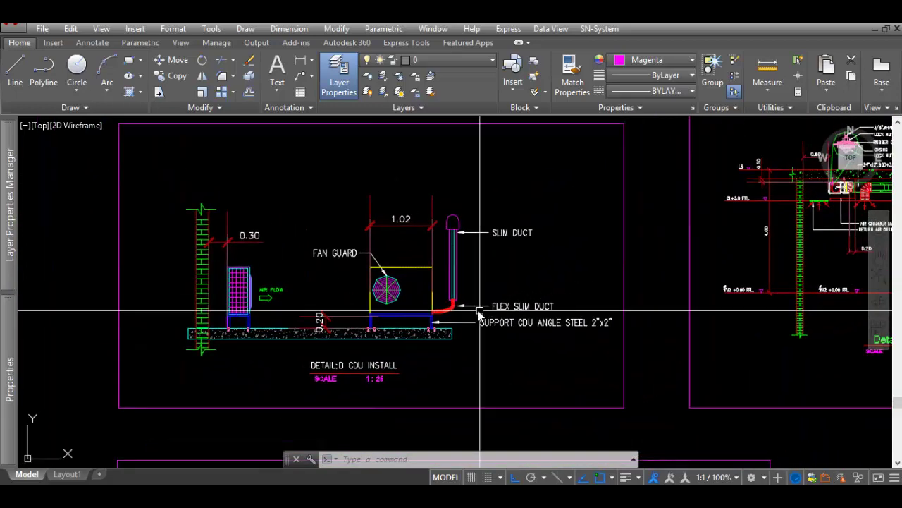
scroll(276, 327, "up", 2)
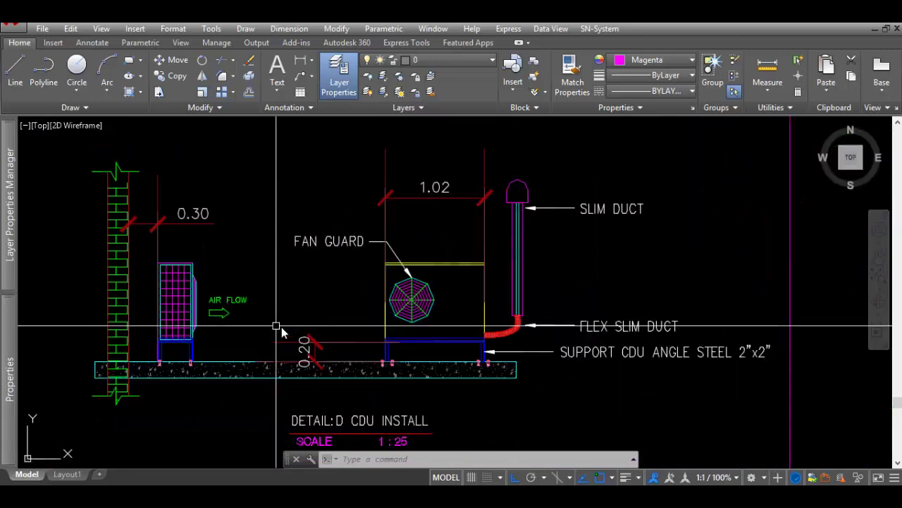
scroll(294, 330, "up", 2)
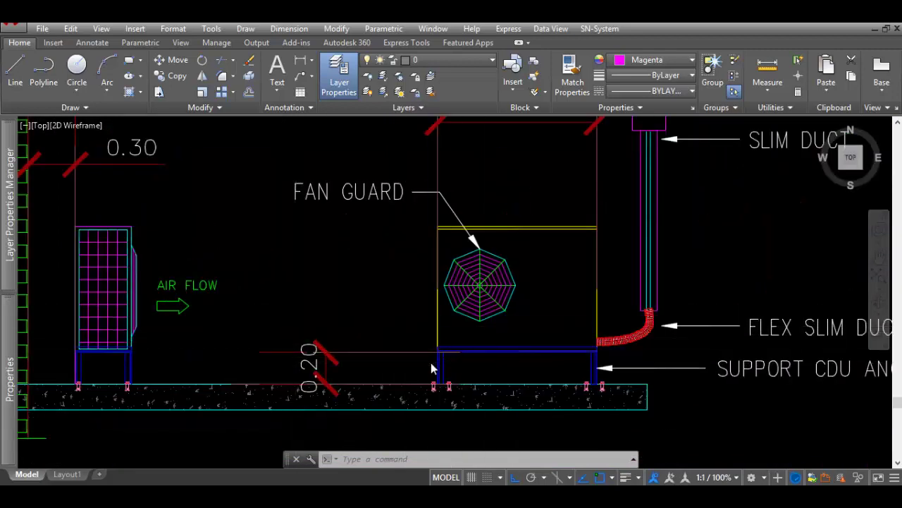
scroll(430, 367, "down", 2)
scroll(544, 383, "down", 3)
scroll(634, 374, "up", 3)
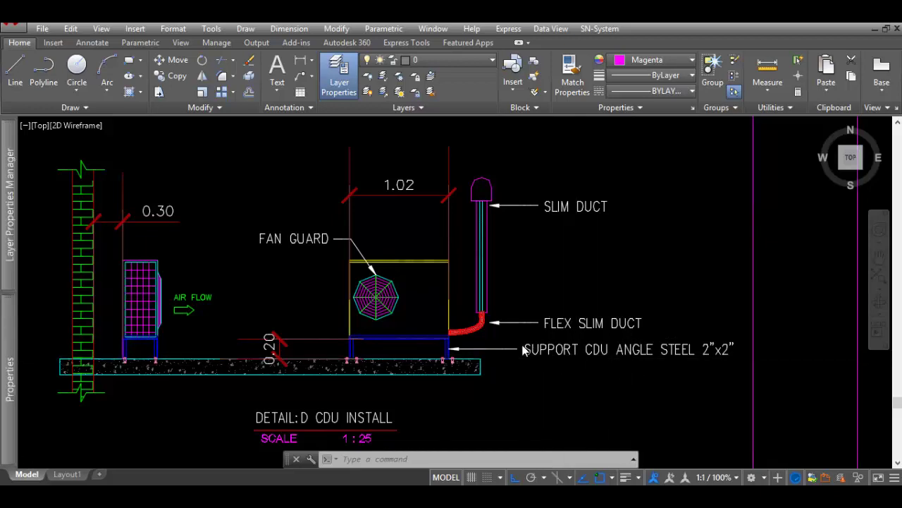
scroll(564, 317, "down", 3)
scroll(308, 244, "up", 1)
scroll(308, 245, "up", 2)
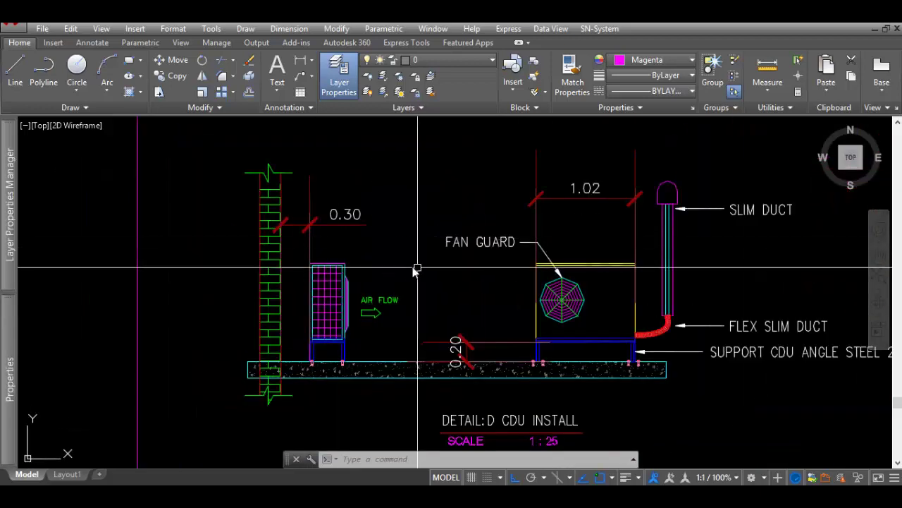
scroll(416, 268, "down", 4)
scroll(451, 296, "up", 3)
middle_click_drag(320, 302, 328, 218)
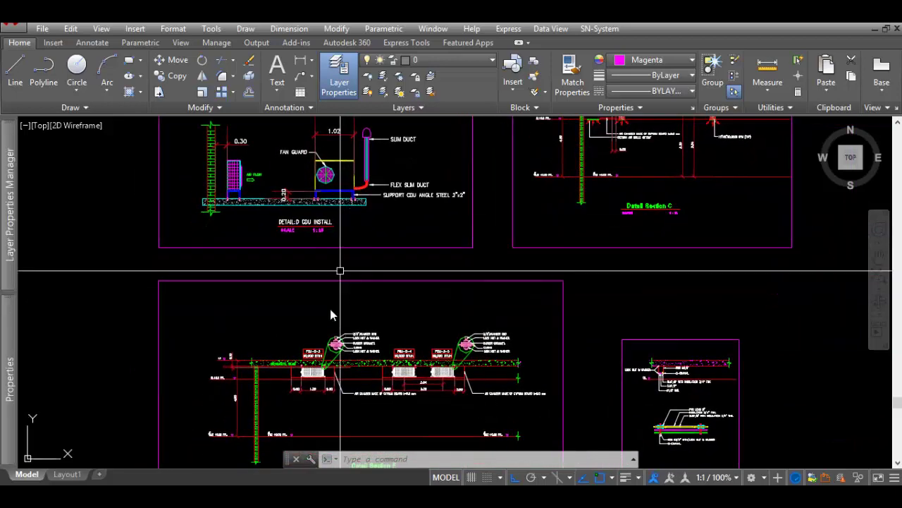
Step: Zoom into the hanger rod callout, pan across FCU-2-3 to FCU-2-5, then zoom back out
scroll(332, 312, "up", 4)
scroll(384, 355, "up", 3)
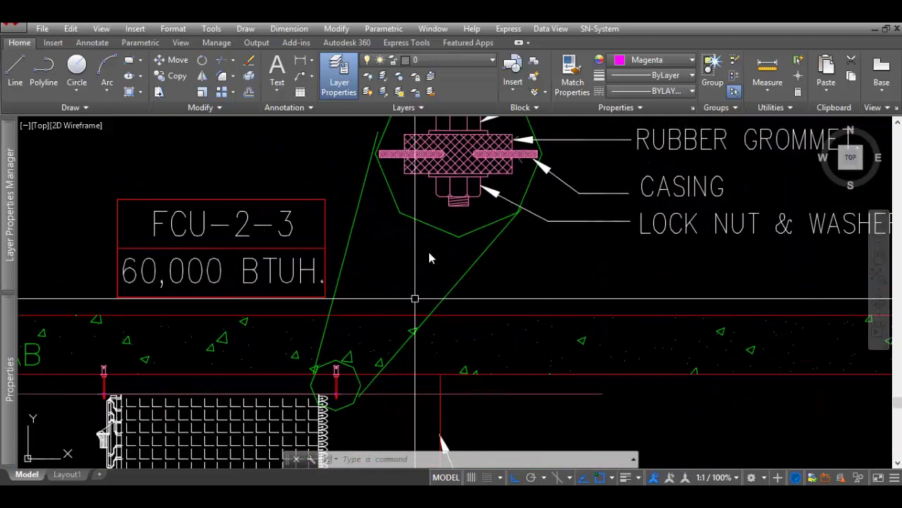
scroll(459, 269, "down", 3)
middle_click_drag(459, 268, 393, 294)
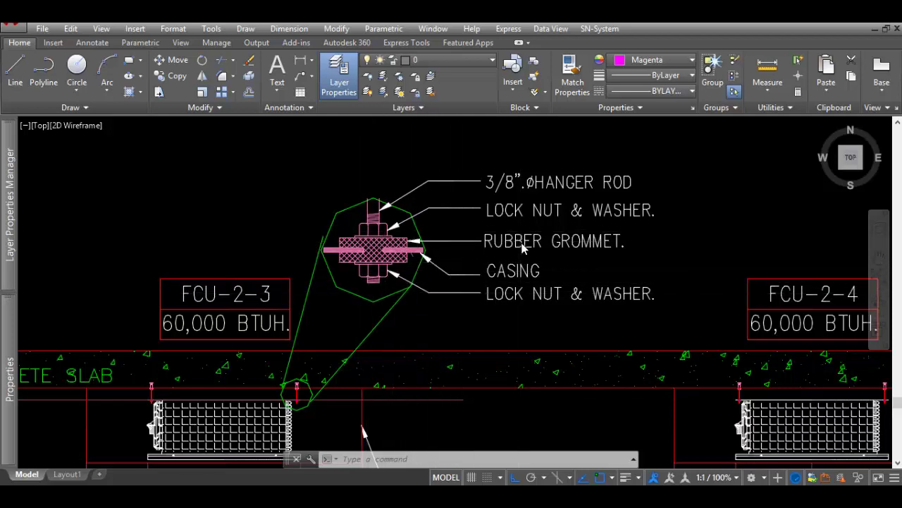
scroll(520, 258, "down", 4)
middle_click_drag(563, 272, 314, 264)
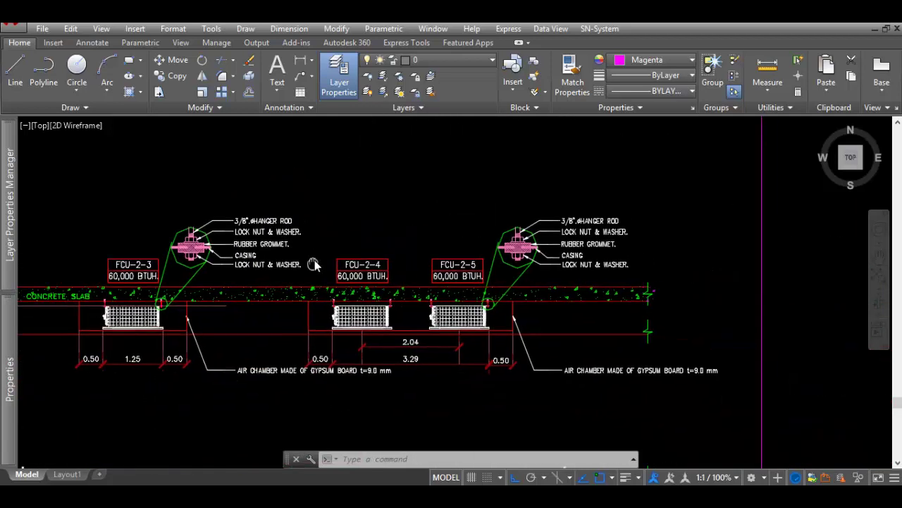
scroll(314, 264, "down", 8)
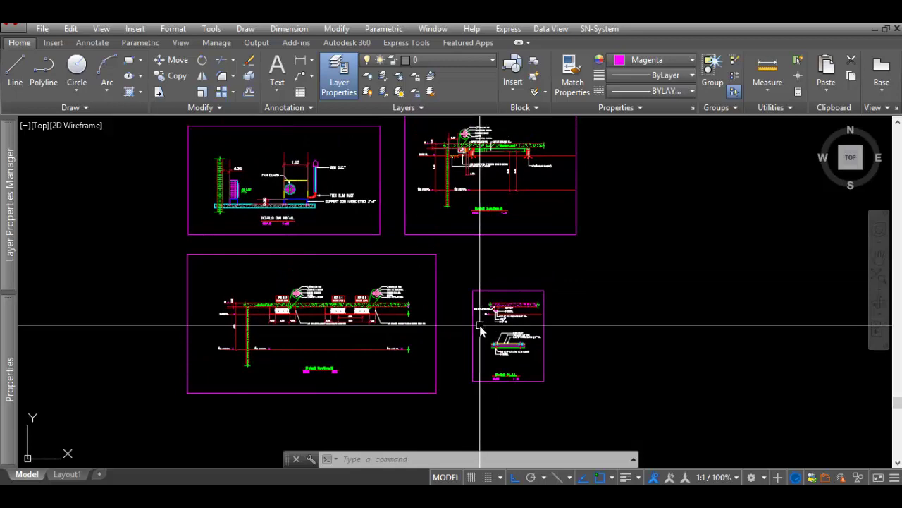
scroll(482, 325, "down", 6)
Step: Pan to the ductwork floor plan and zoom in on the FCU duct area
middle_click_drag(400, 314, 421, 311)
scroll(228, 215, "up", 2)
middle_click_drag(228, 216, 477, 268)
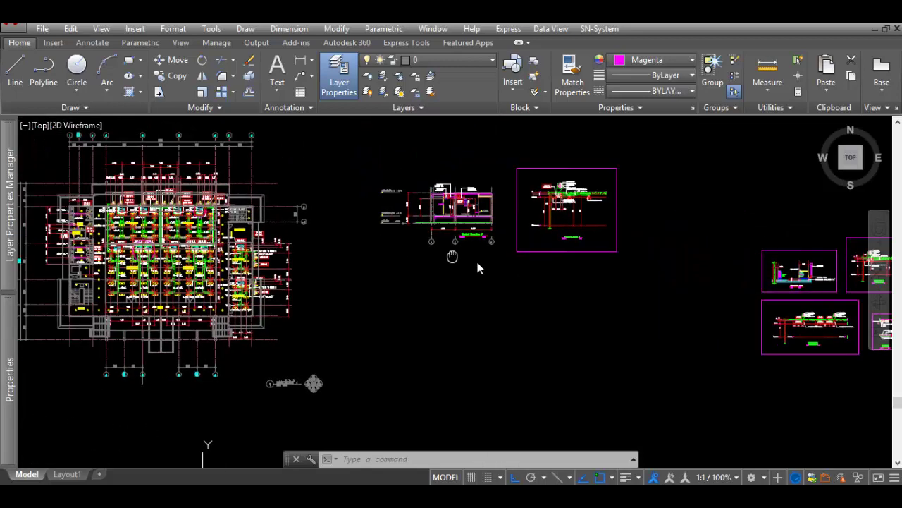
scroll(478, 268, "up", 3)
scroll(378, 263, "up", 5)
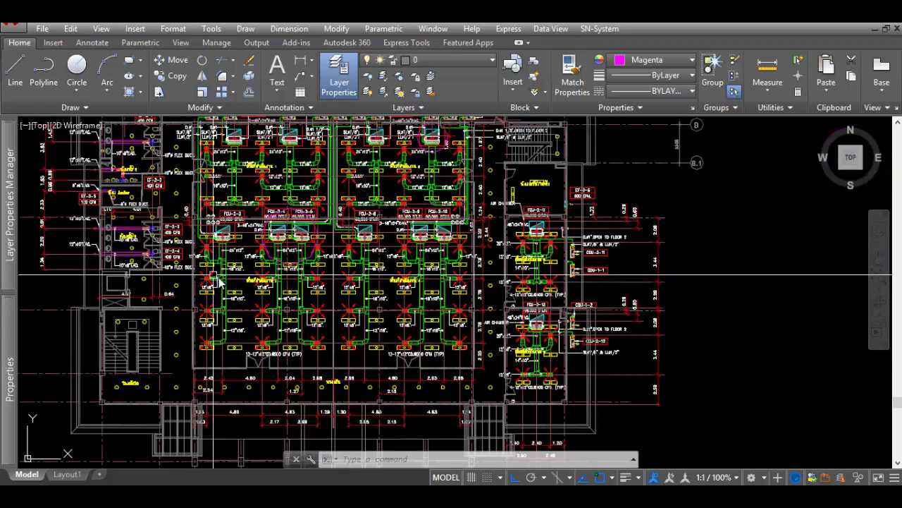
scroll(214, 281, "up", 3)
mouse_move(214, 281)
middle_mouse_down()
mouse_move(226, 297)
mouse_move(296, 329)
middle_mouse_up()
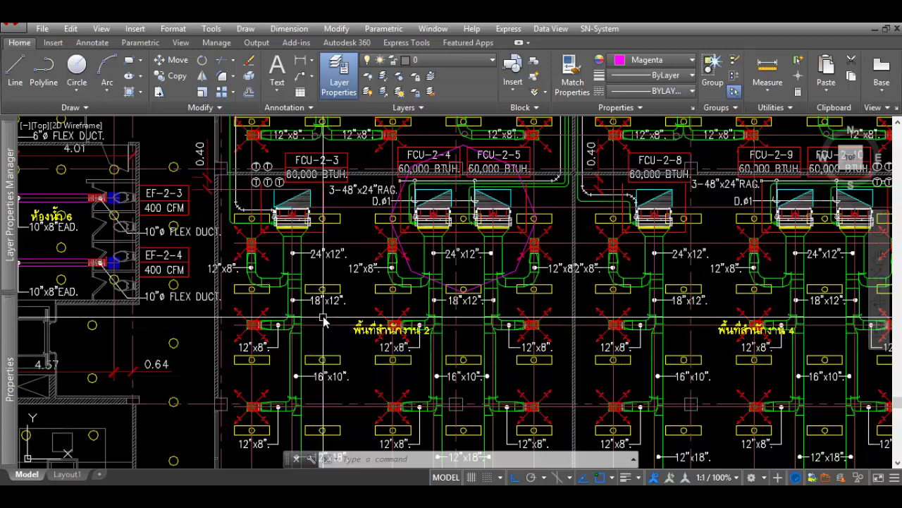
middle_click_drag(326, 322, 344, 318)
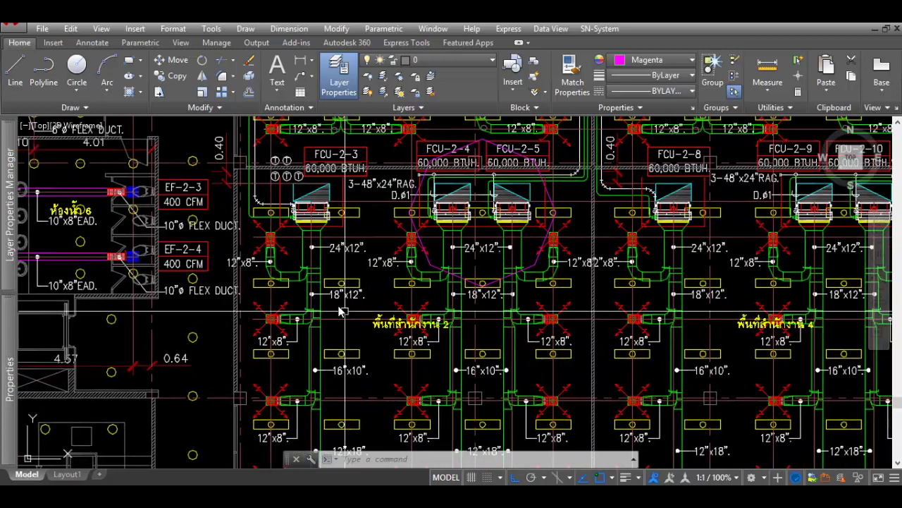
mouse_move(301, 281)
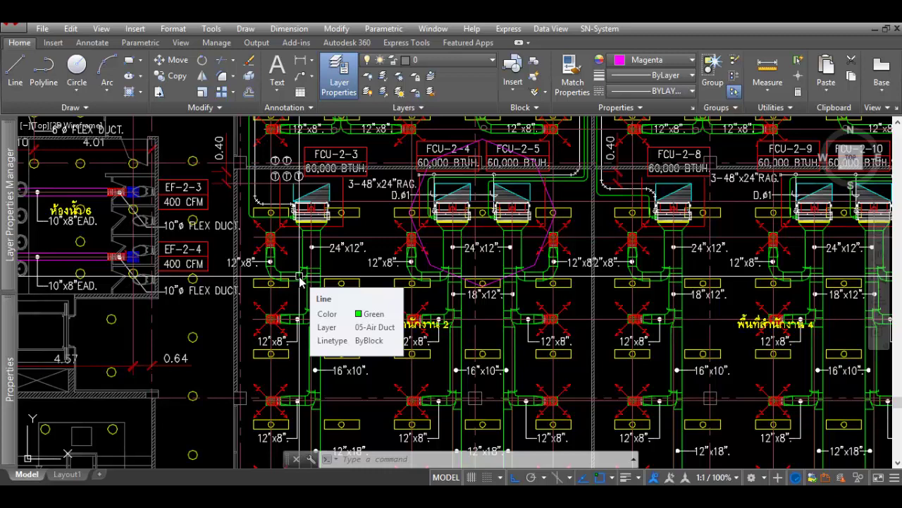
scroll(257, 248, "up", 2)
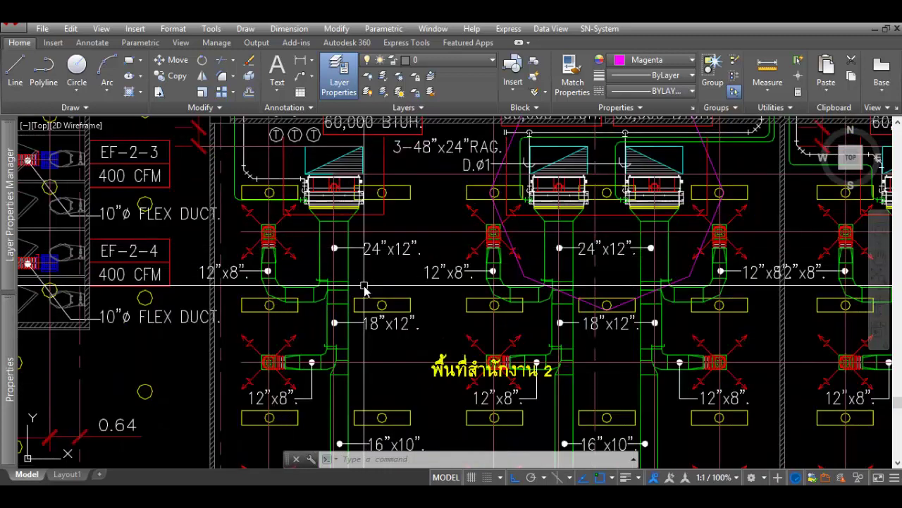
scroll(365, 290, "down", 4)
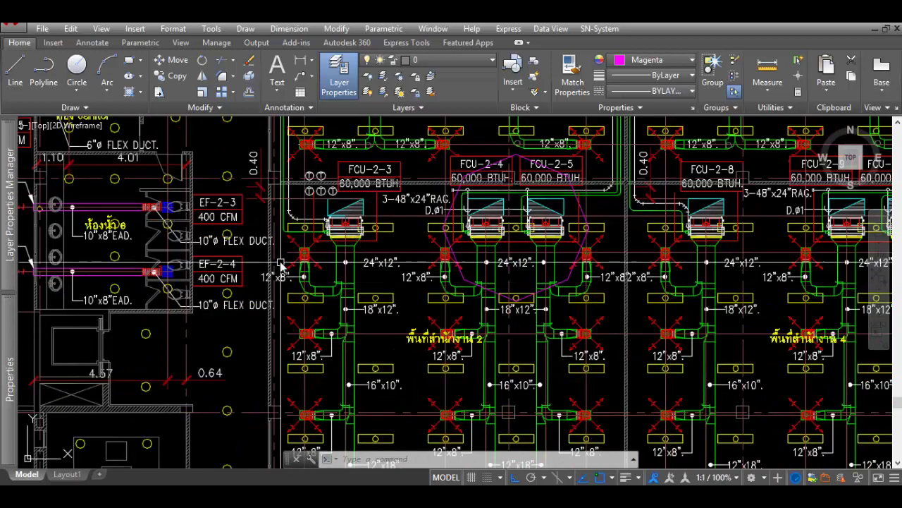
scroll(310, 263, "up", 4)
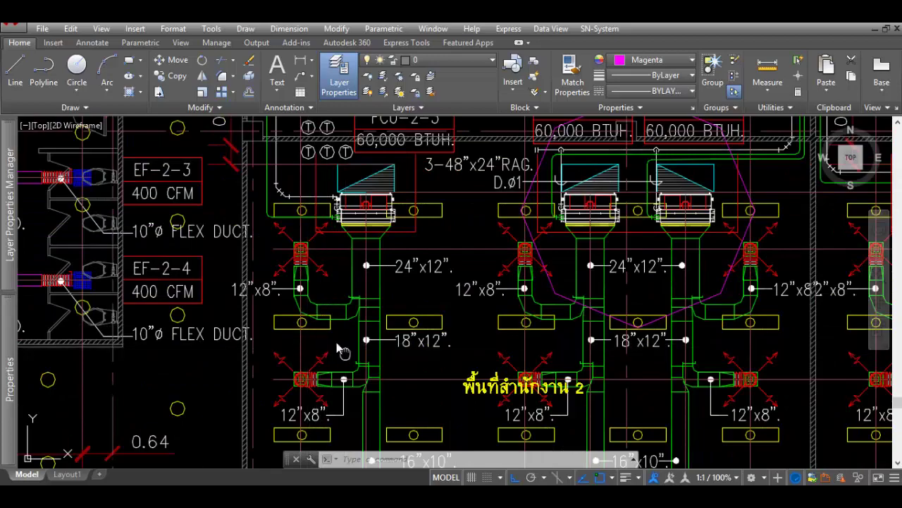
Step: Follow the duct runs into the second office area, then widen the view across both offices
middle_click_drag(336, 343, 312, 308)
scroll(316, 308, "down", 4)
scroll(395, 289, "up", 1)
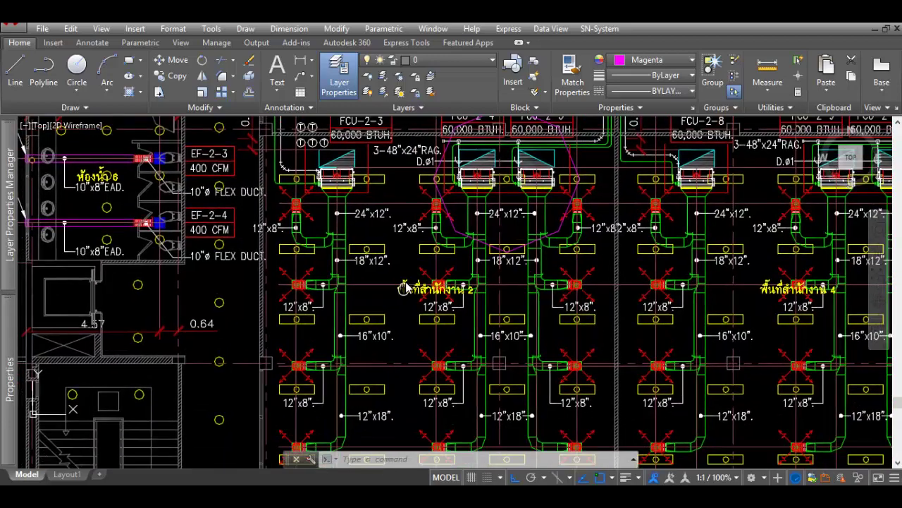
scroll(408, 282, "up", 1)
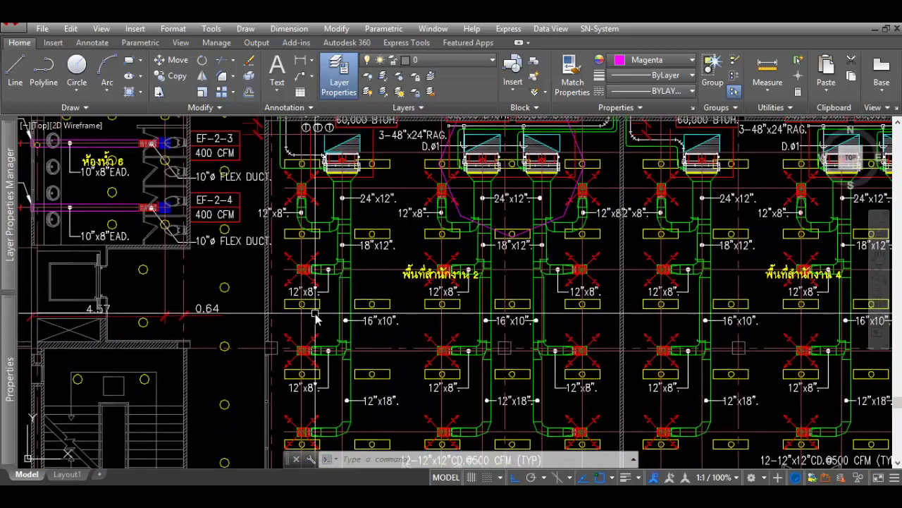
scroll(317, 312, "up", 2)
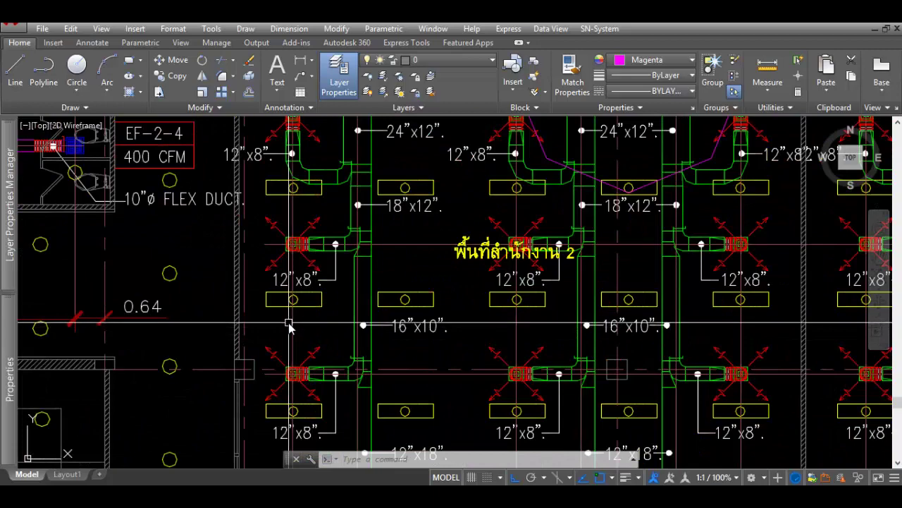
middle_click_drag(486, 346, 298, 342)
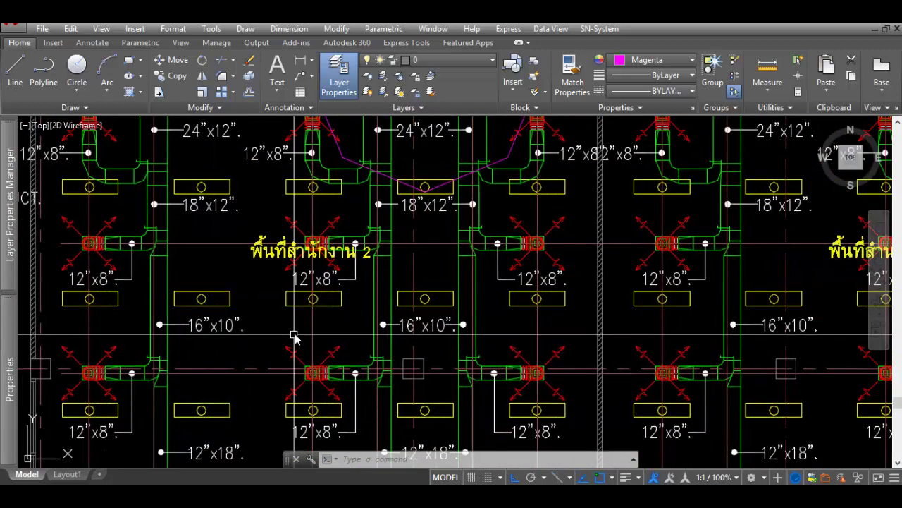
scroll(298, 343, "down", 2)
middle_click_drag(456, 352, 379, 336)
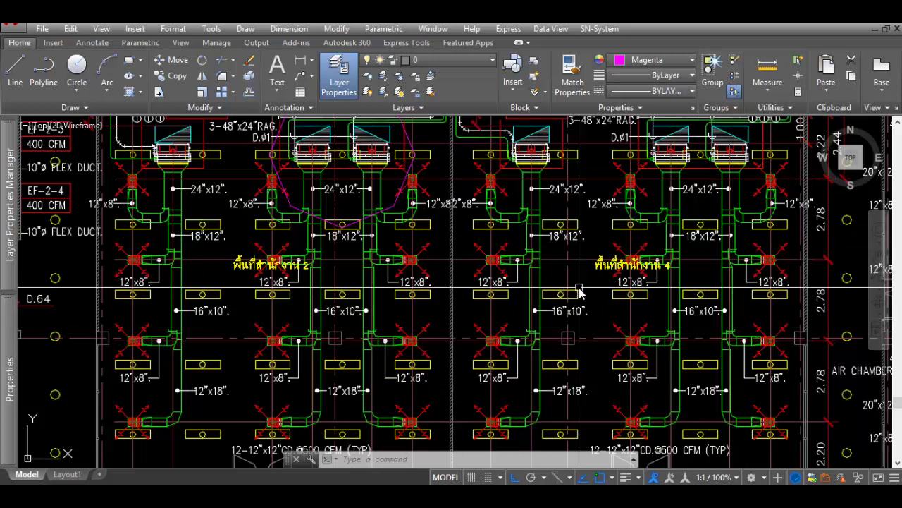
scroll(574, 292, "down", 2)
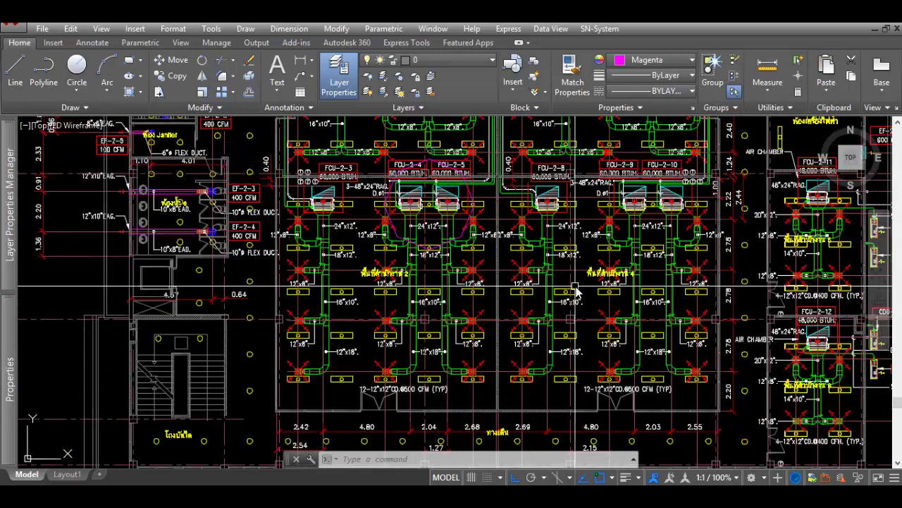
Step: Zoom out to the full layout and pan left to centre on the second floor plan
scroll(577, 290, "down", 2)
scroll(577, 289, "down", 2)
scroll(576, 294, "down", 2)
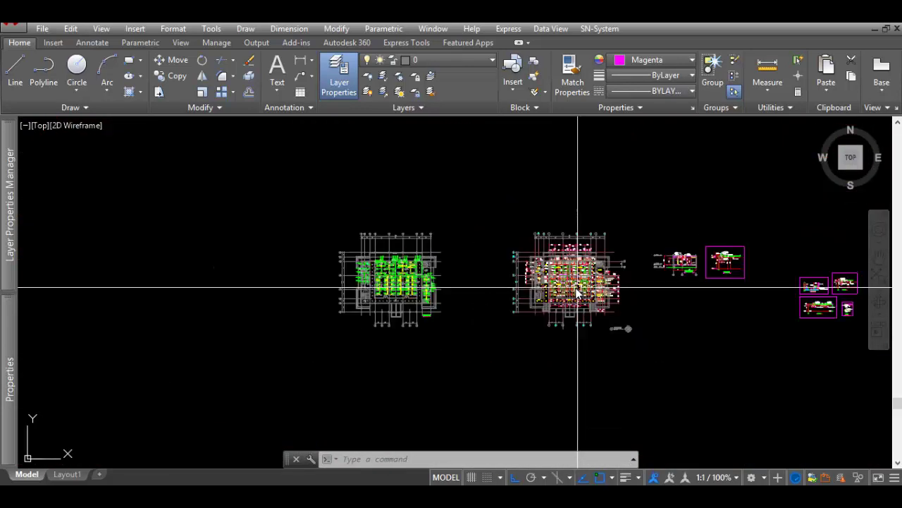
mouse_move(576, 294)
middle_mouse_down()
mouse_move(460, 295)
mouse_move(534, 294)
middle_mouse_up()
scroll(459, 295, "up", 2)
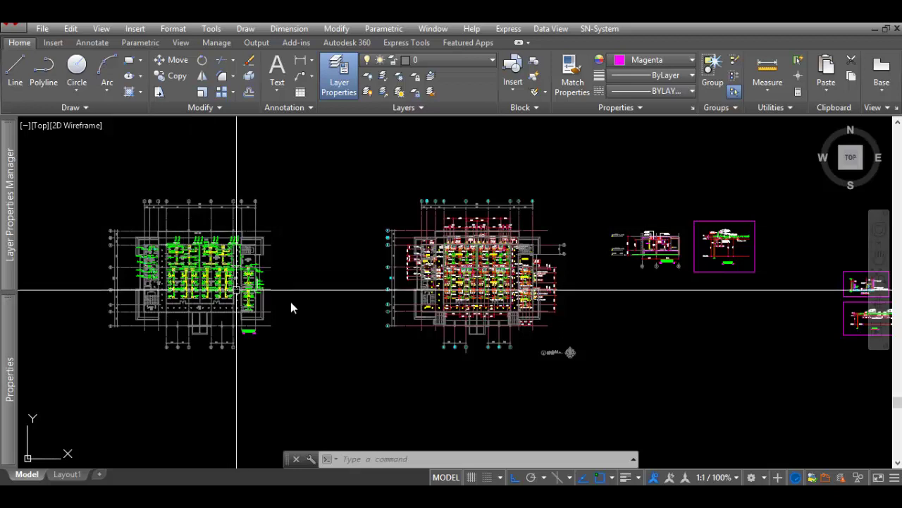
middle_click_drag(345, 318, 310, 317)
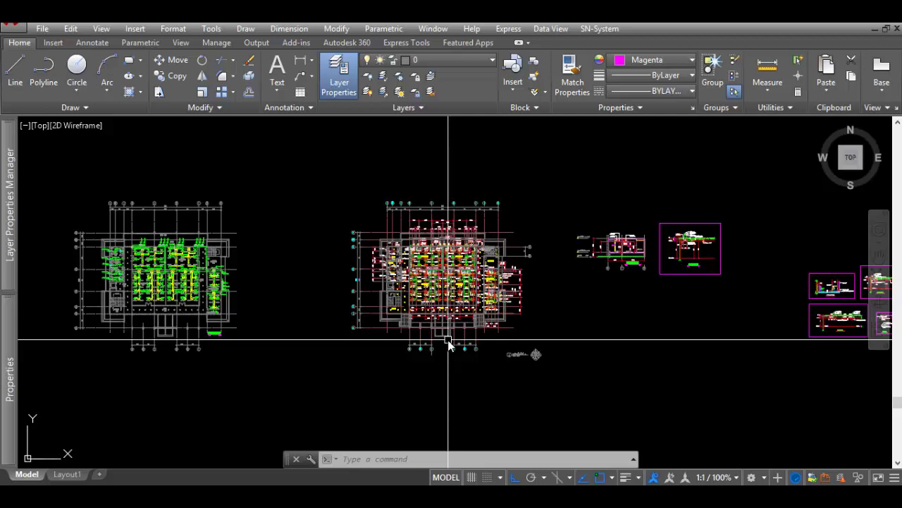
Step: Zoom into the central floor plan and pan up along the duct layout
scroll(437, 334, "up", 3)
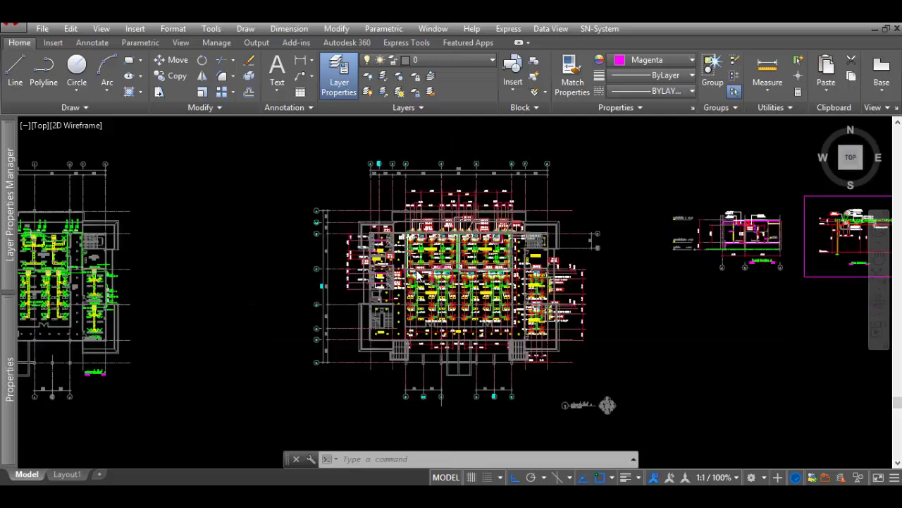
scroll(423, 314, "up", 3)
scroll(405, 289, "up", 1)
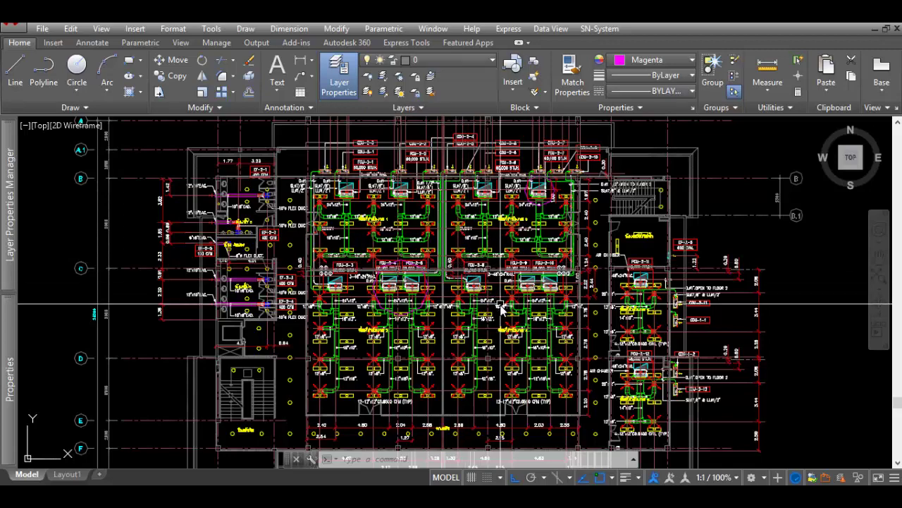
scroll(494, 296, "up", 3)
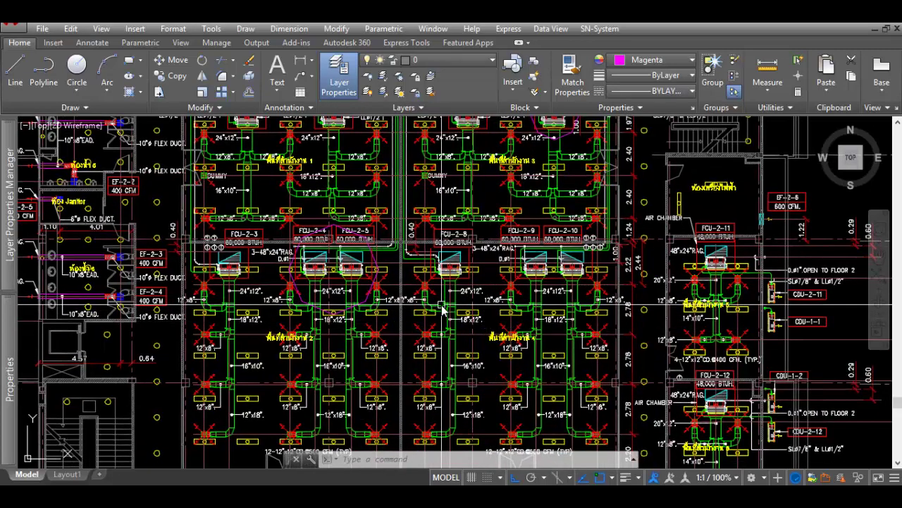
middle_click_drag(468, 349, 469, 304)
scroll(469, 303, "up", 2)
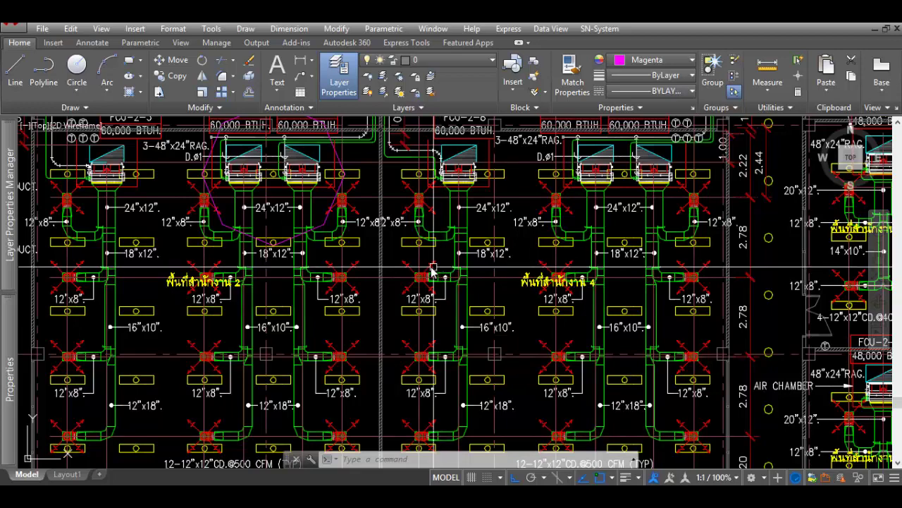
Step: Pan down across the duct runs and zoom back out to both plans and detail frames
scroll(433, 272, "down", 5)
middle_click_drag(436, 275, 433, 303)
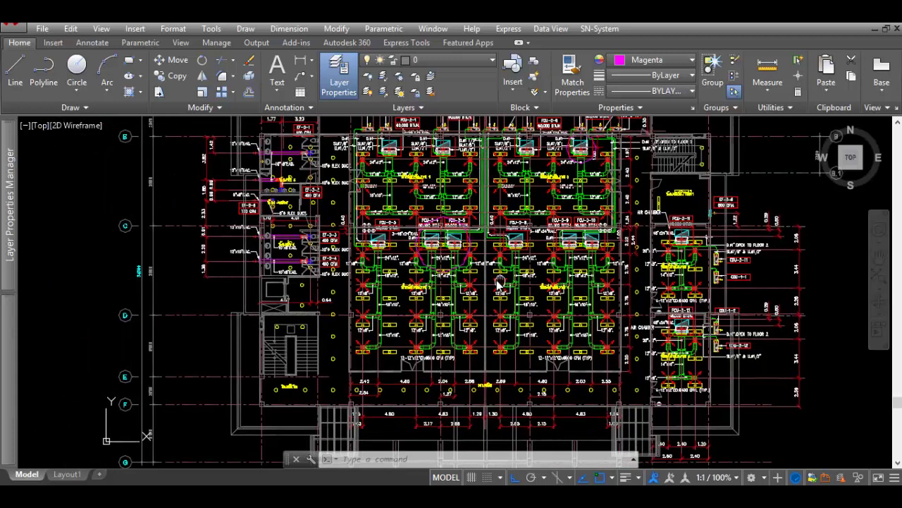
scroll(515, 303, "down", 3)
scroll(533, 305, "down", 3)
scroll(546, 305, "up", 1)
scroll(522, 310, "up", 2)
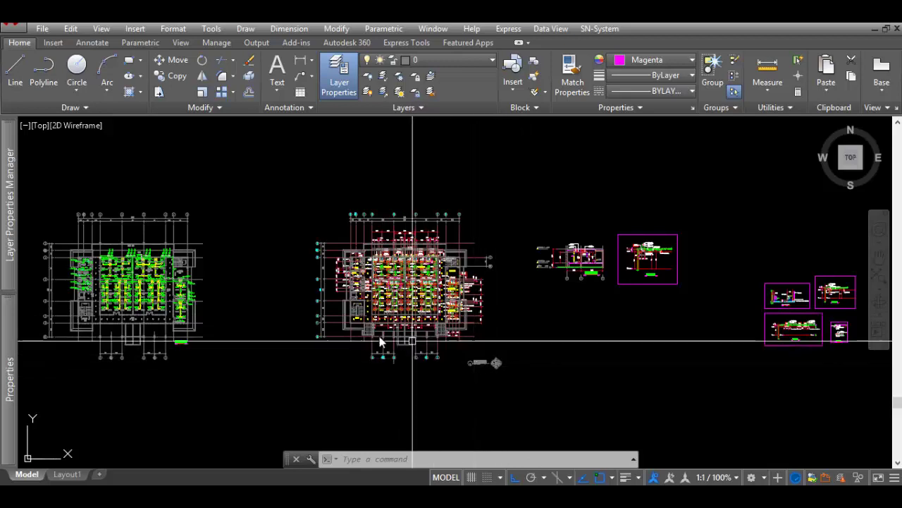
Step: Zoom into the central plan, then bring up the Select File dialog with Ctrl+O
scroll(374, 337, "up", 2)
scroll(365, 334, "up", 1)
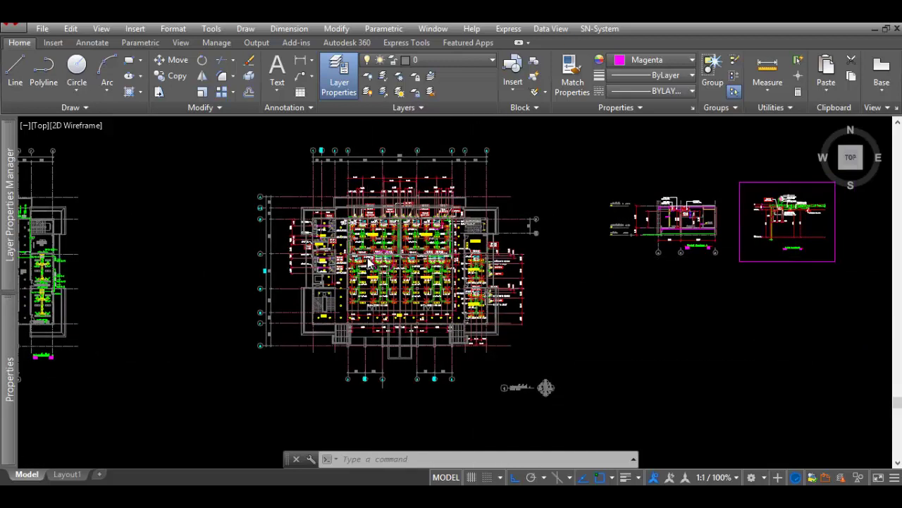
scroll(356, 258, "up", 1)
scroll(357, 251, "up", 1)
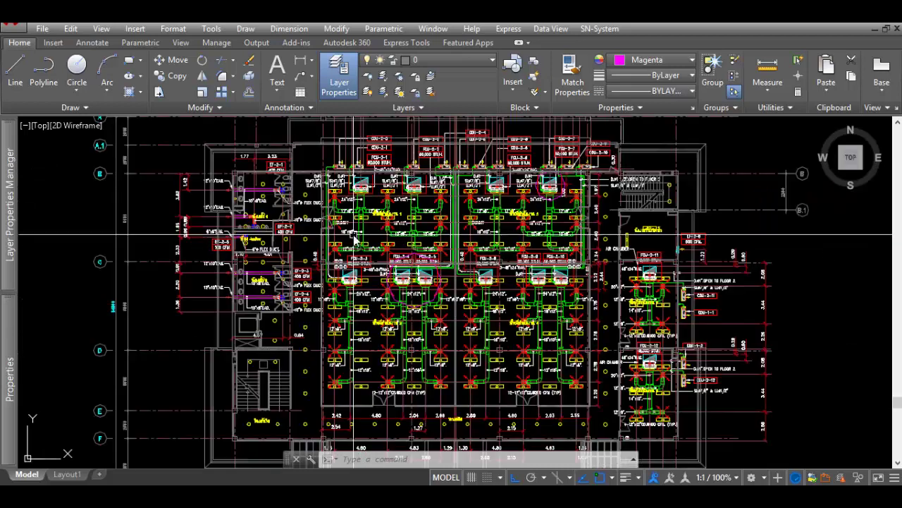
scroll(354, 248, "up", 1)
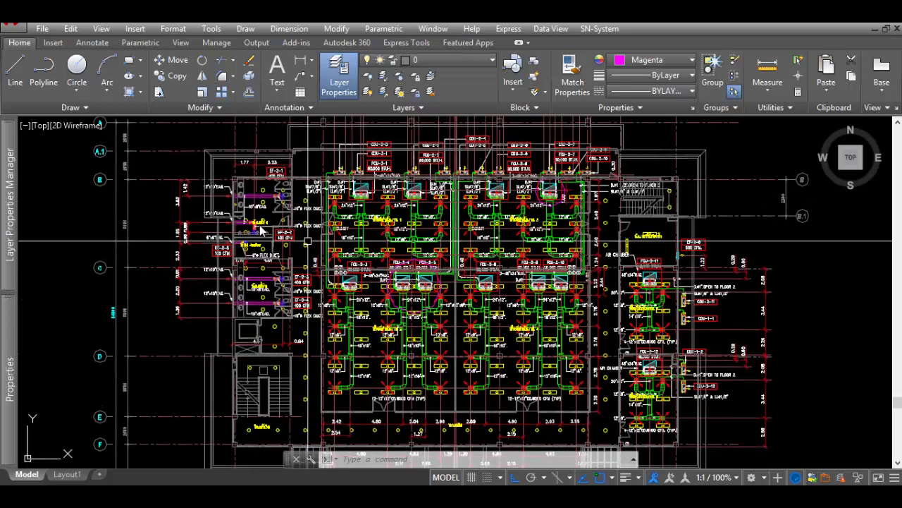
key("ctrl+o")
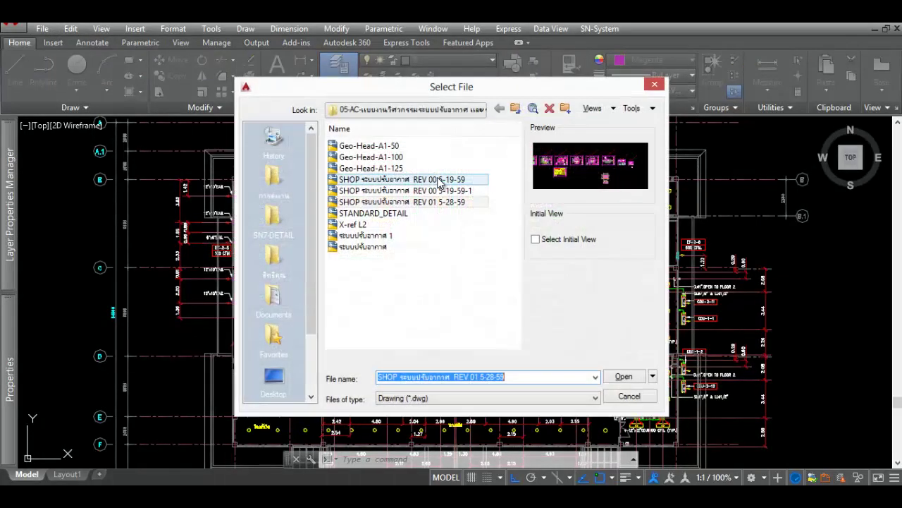
Step: Open STANDARD_DETAIL and centre the duct detail sheet in the view
double_click(423, 212)
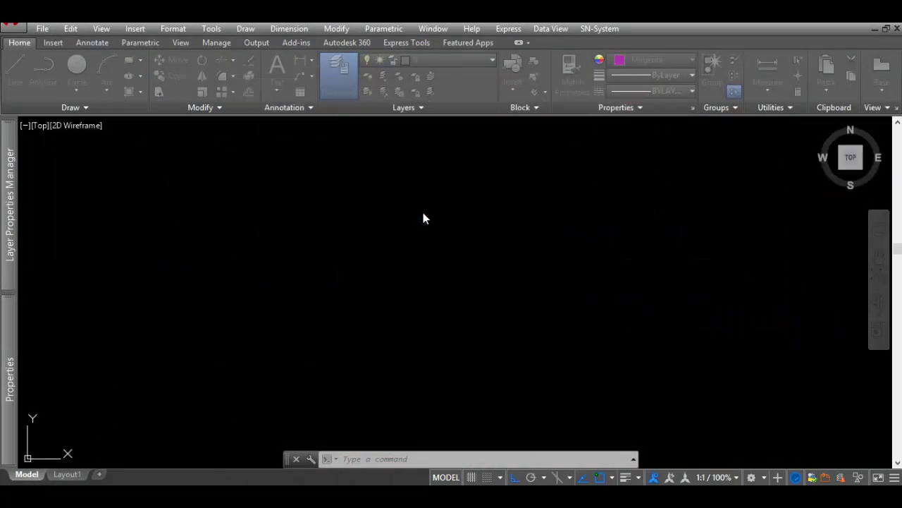
middle_click_drag(364, 238, 608, 211)
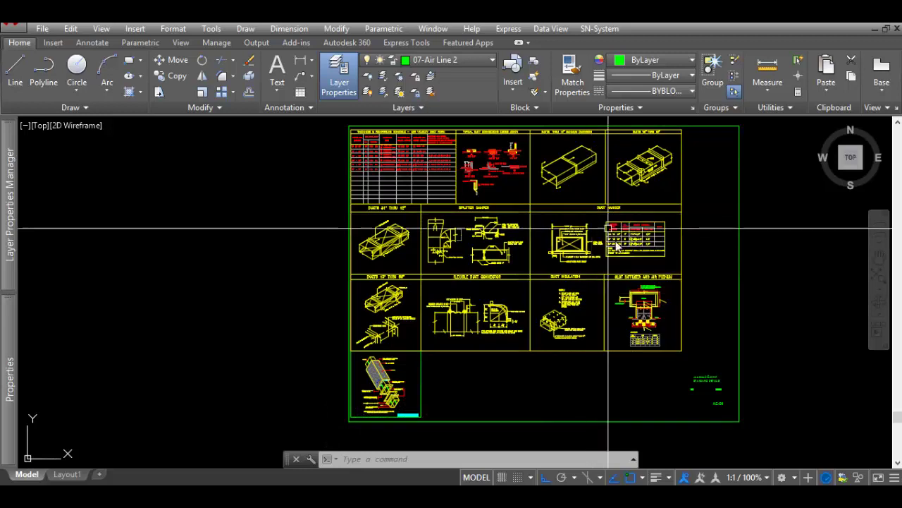
scroll(592, 214, "up", 7)
scroll(493, 268, "up", 2)
scroll(423, 282, "up", 2)
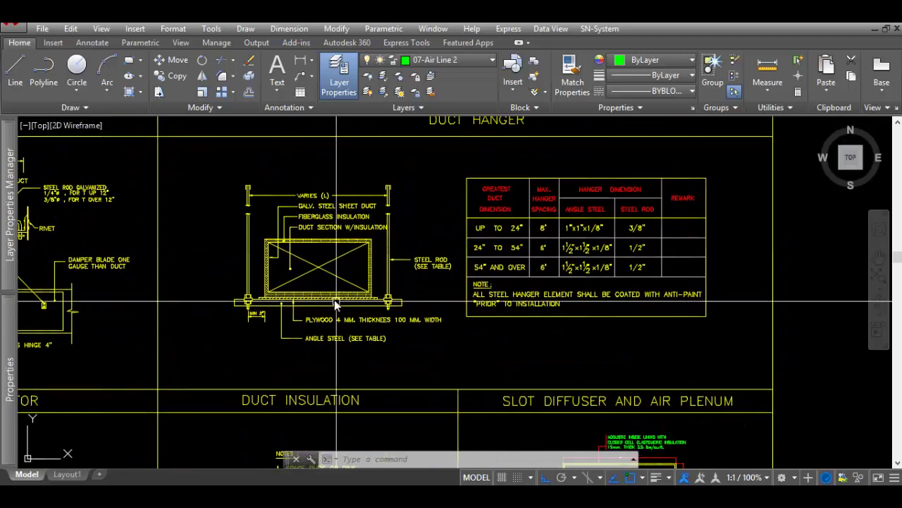
scroll(374, 292, "up", 2)
mouse_move(292, 385)
middle_mouse_down()
mouse_move(304, 371)
mouse_move(262, 369)
middle_mouse_up()
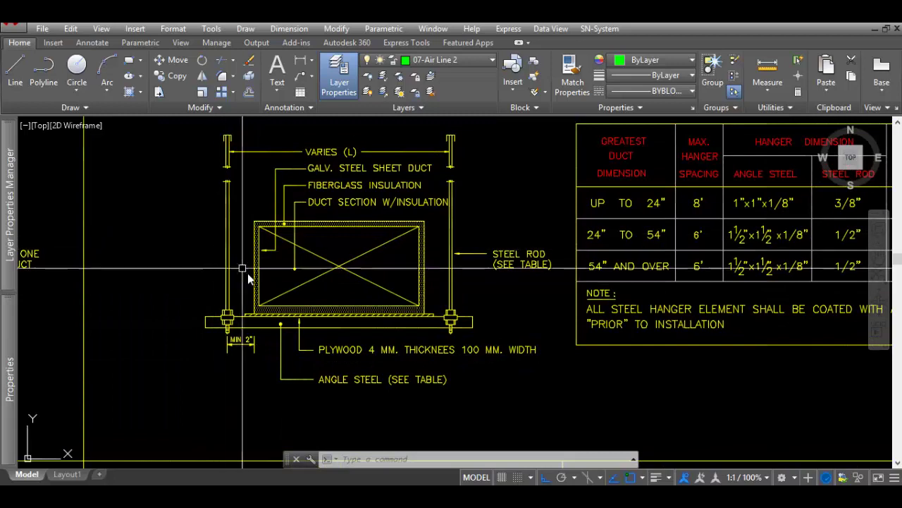
scroll(247, 356, "up", 3)
scroll(237, 372, "down", 1)
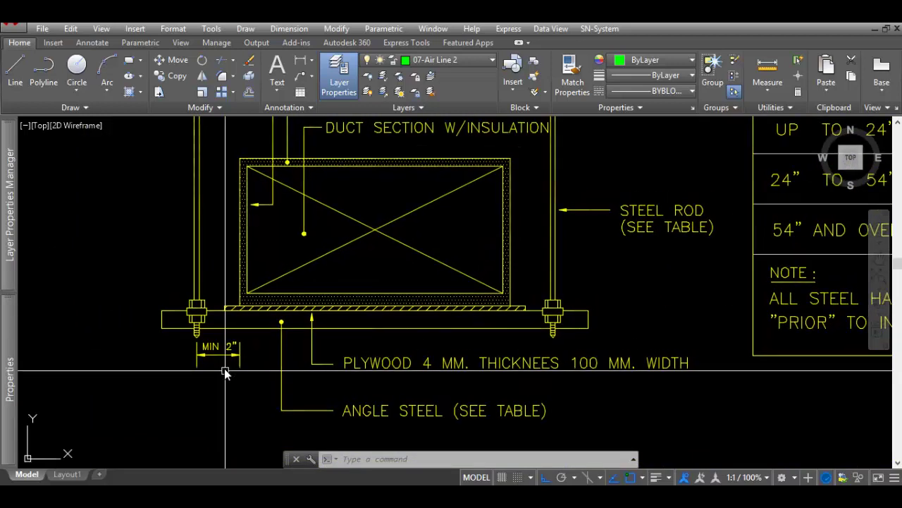
middle_click_drag(254, 375, 268, 374)
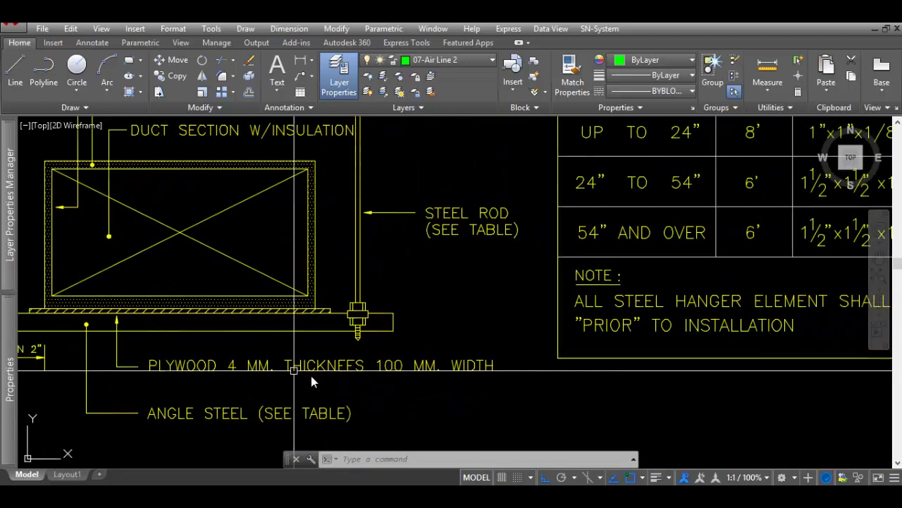
middle_click_drag(359, 407, 513, 390)
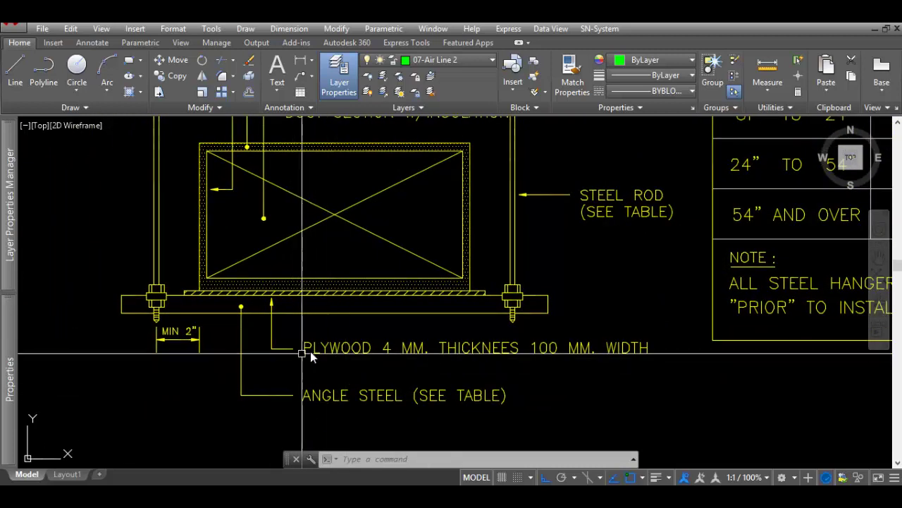
middle_click_drag(266, 302, 265, 303)
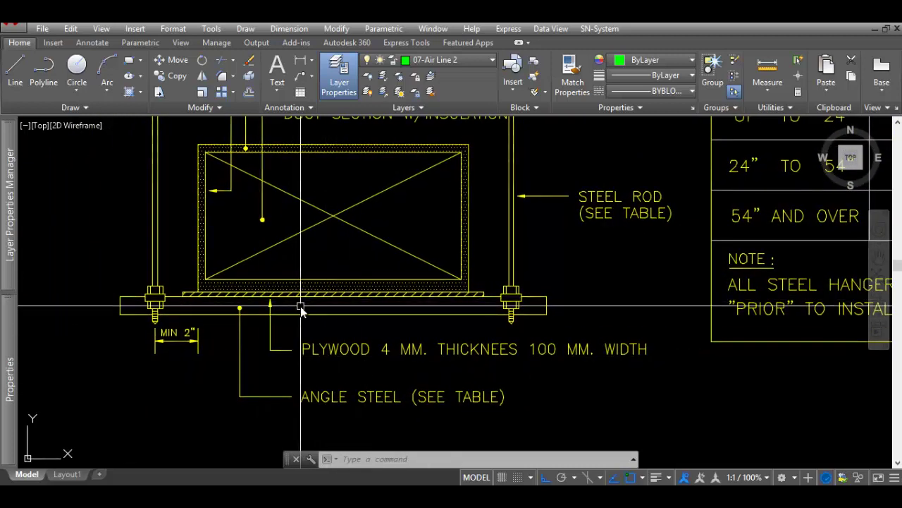
scroll(300, 306, "down", 3)
scroll(348, 318, "up", 1)
scroll(397, 315, "up", 2)
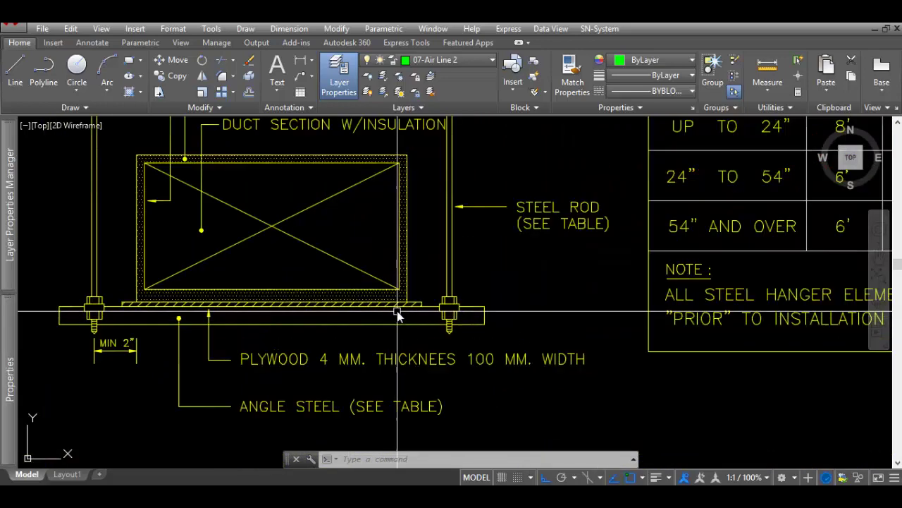
scroll(397, 311, "down", 2)
scroll(453, 345, "down", 1)
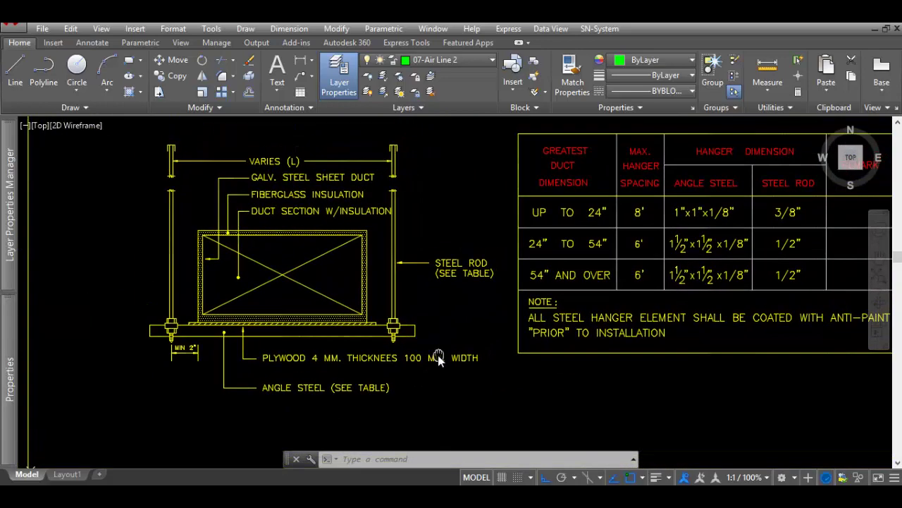
middle_click_drag(438, 355, 246, 362)
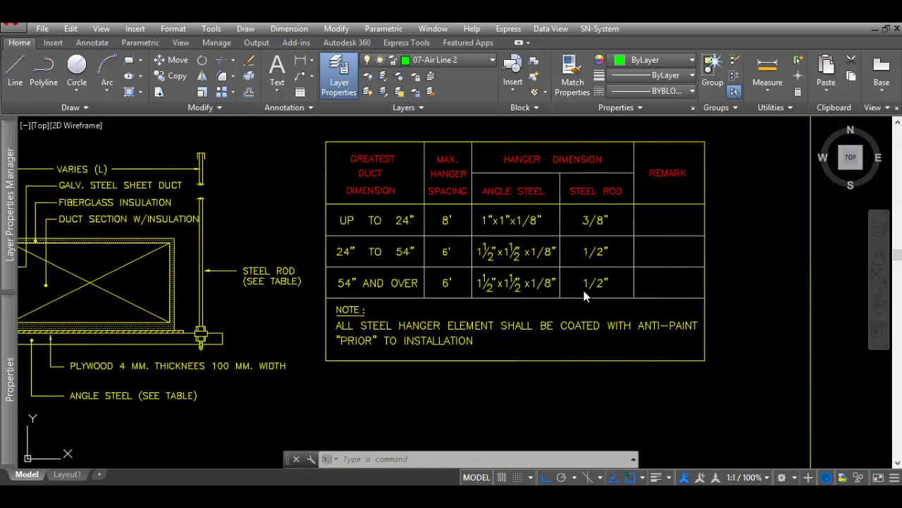
middle_click_drag(535, 177, 539, 176)
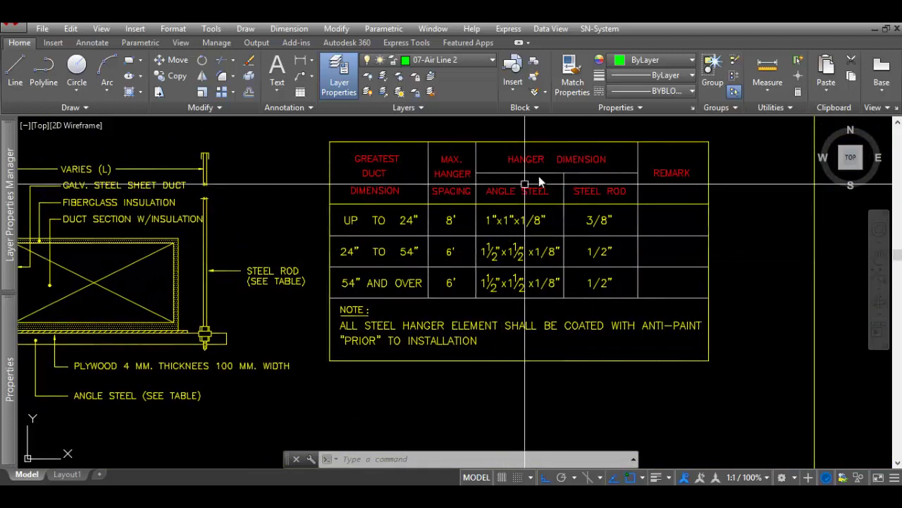
scroll(582, 233, "up", 2)
scroll(583, 243, "down", 2)
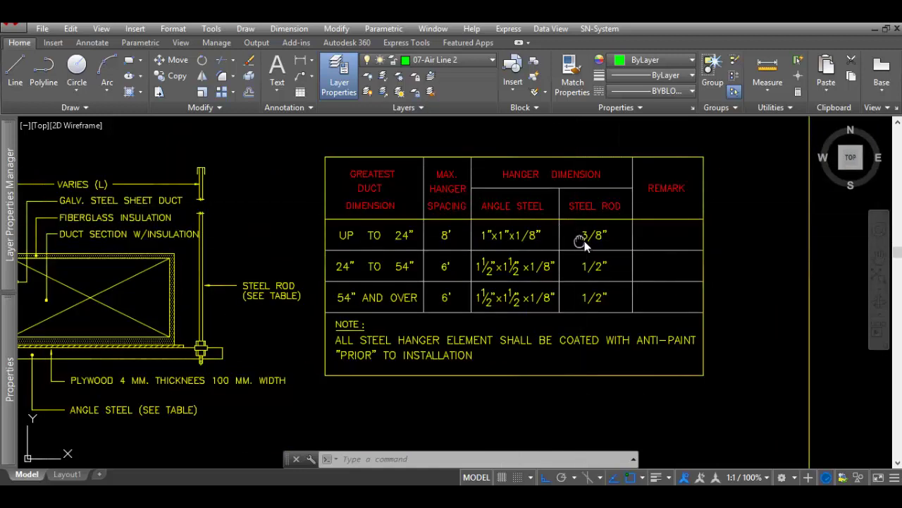
mouse_move(453, 212)
middle_mouse_down()
mouse_move(513, 262)
mouse_move(521, 259)
middle_mouse_up()
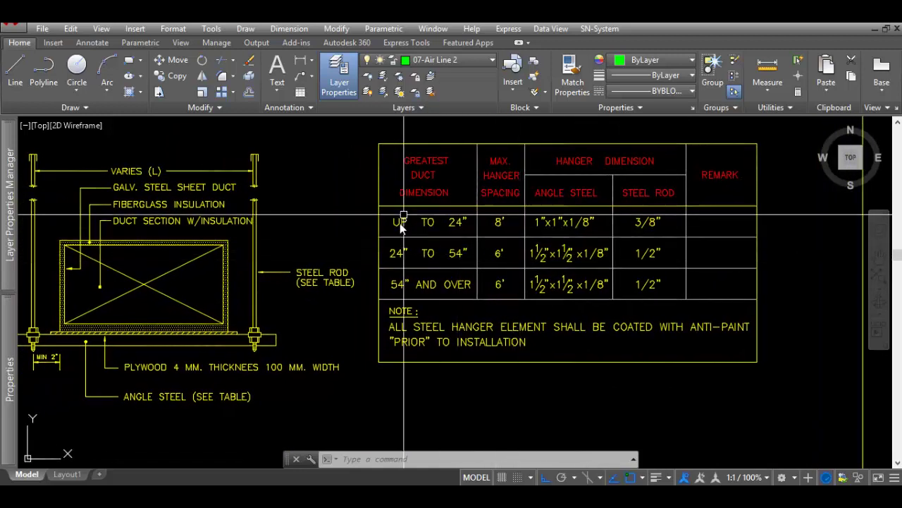
middle_click_drag(399, 223, 430, 219)
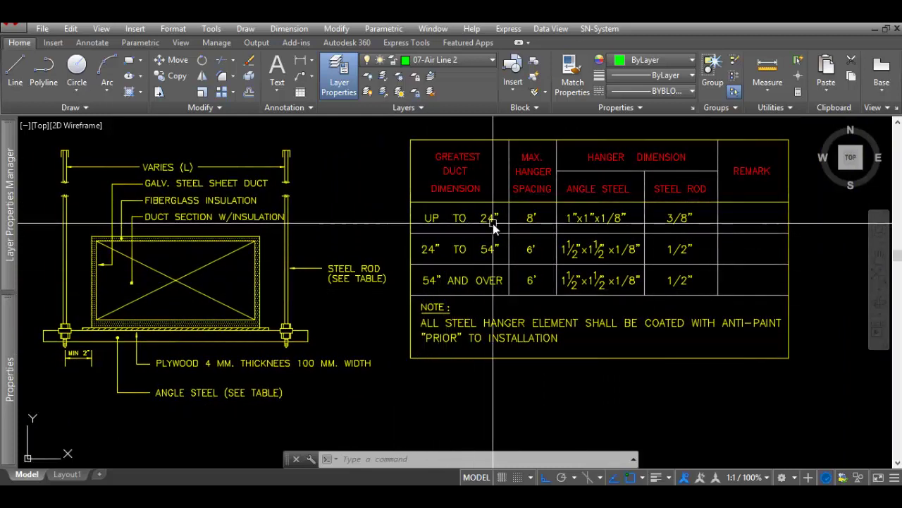
middle_click_drag(493, 227, 489, 232)
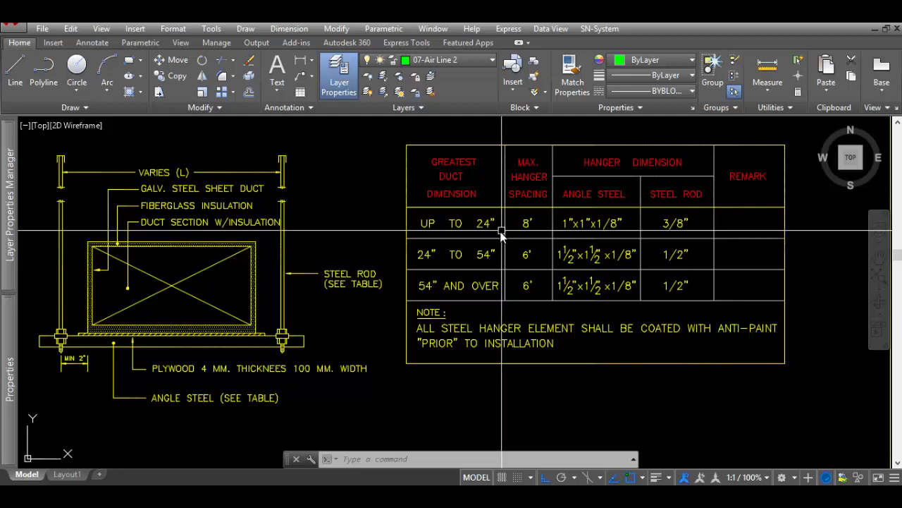
middle_click_drag(528, 224, 513, 231)
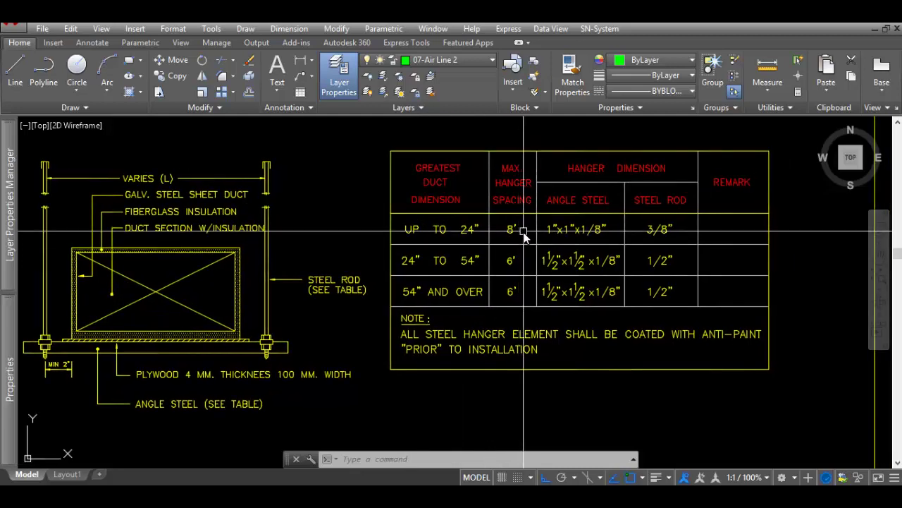
middle_click_drag(612, 248, 598, 246)
scroll(598, 246, "up", 3)
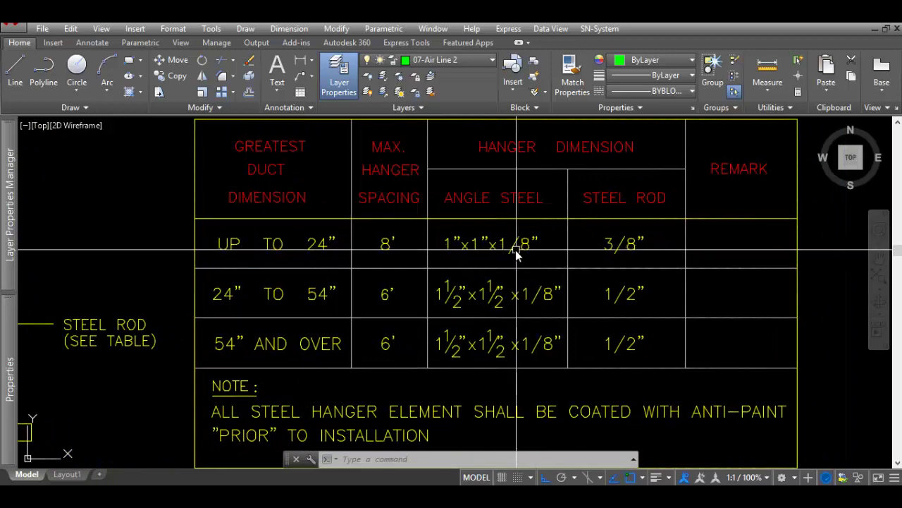
scroll(521, 255, "down", 2)
scroll(578, 258, "up", 3)
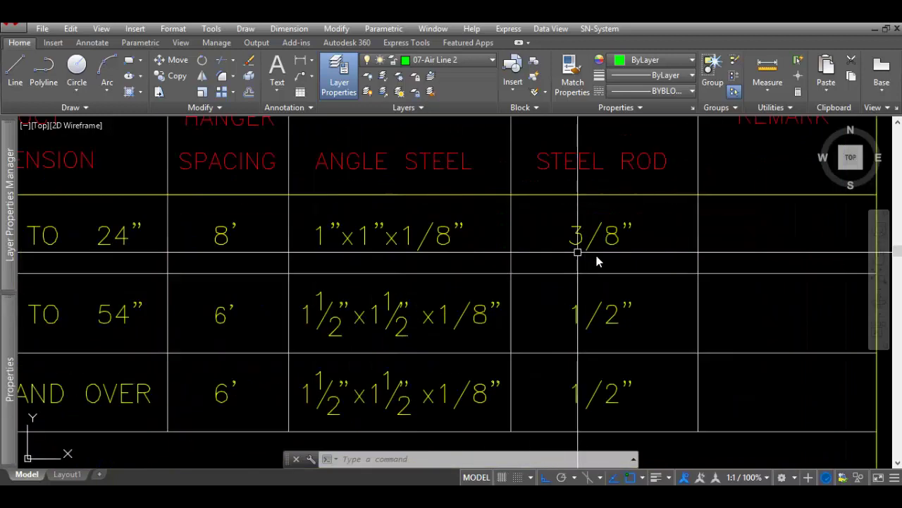
scroll(611, 261, "up", 1)
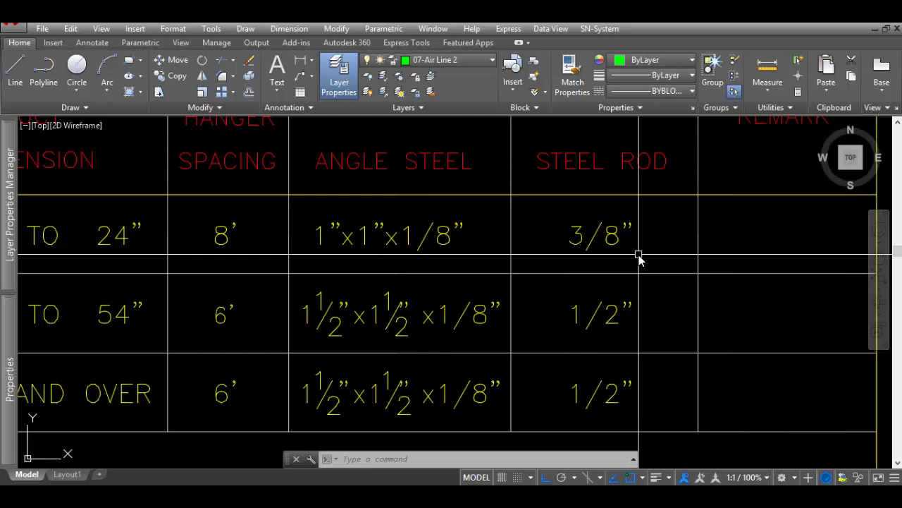
scroll(639, 261, "down", 2)
scroll(638, 265, "down", 2)
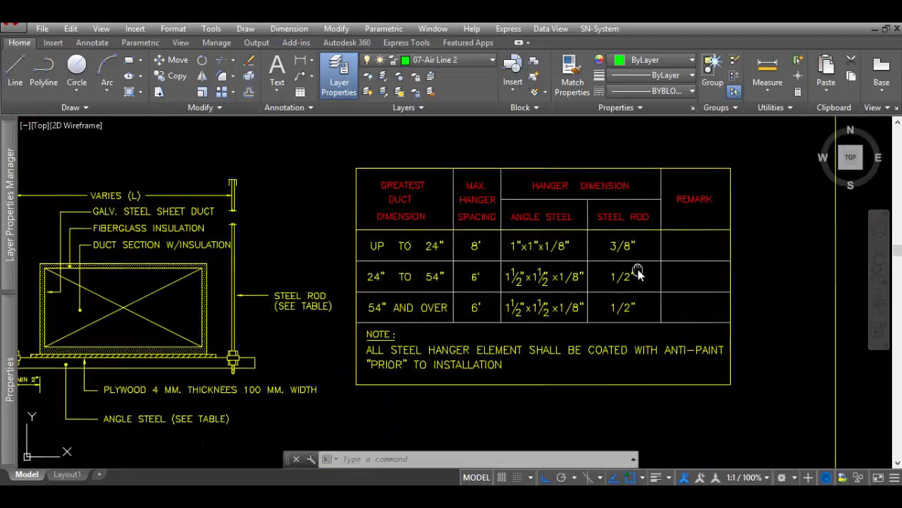
scroll(620, 268, "down", 3)
scroll(589, 260, "down", 1)
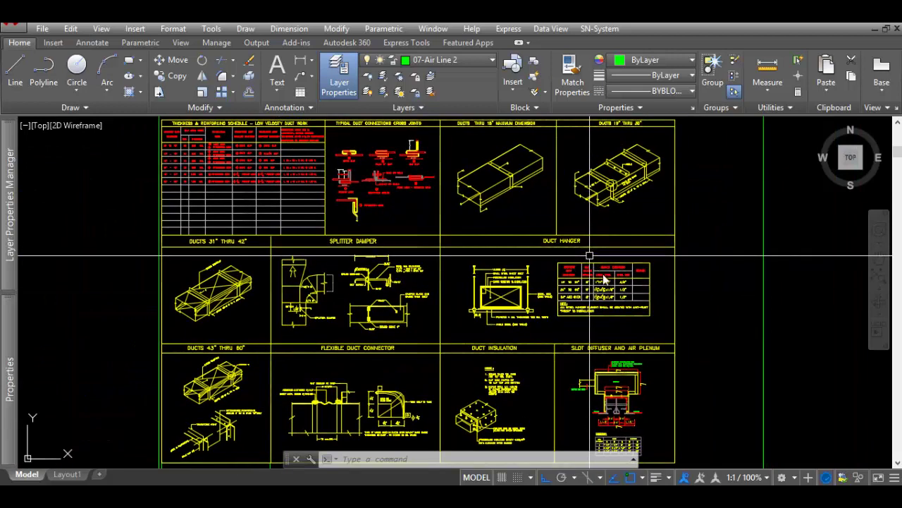
Step: Zoom in on and inspect the kitchen exhaust duct detail
scroll(596, 269, "up", 2)
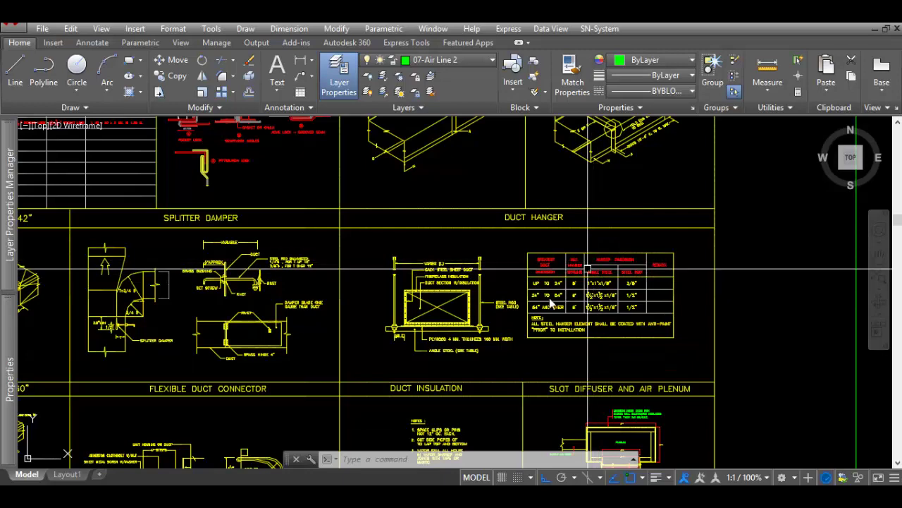
scroll(507, 296, "down", 2)
scroll(398, 321, "up", 1)
mouse_move(397, 316)
middle_mouse_down()
mouse_move(444, 222)
mouse_move(481, 193)
middle_mouse_up()
scroll(332, 298, "up", 2)
scroll(306, 274, "up", 3)
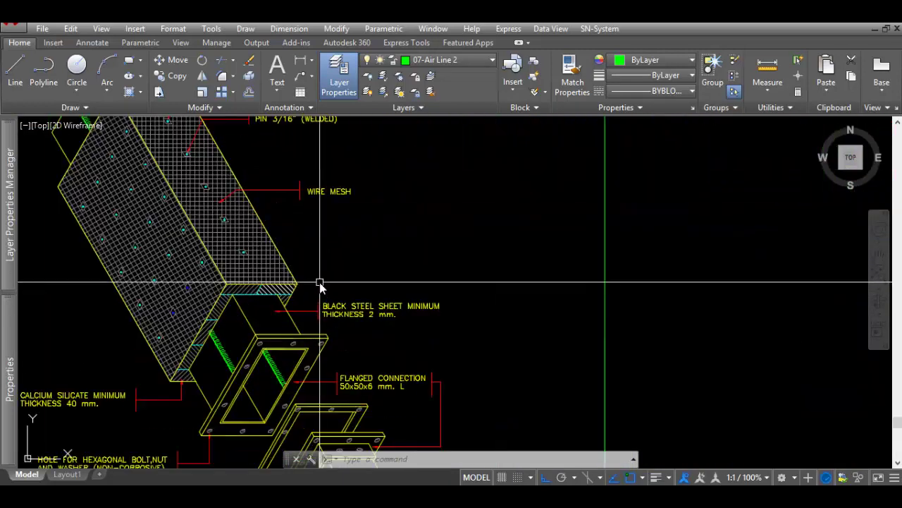
middle_click_drag(332, 282, 393, 226)
scroll(392, 225, "down", 2)
middle_click_drag(397, 288, 399, 313)
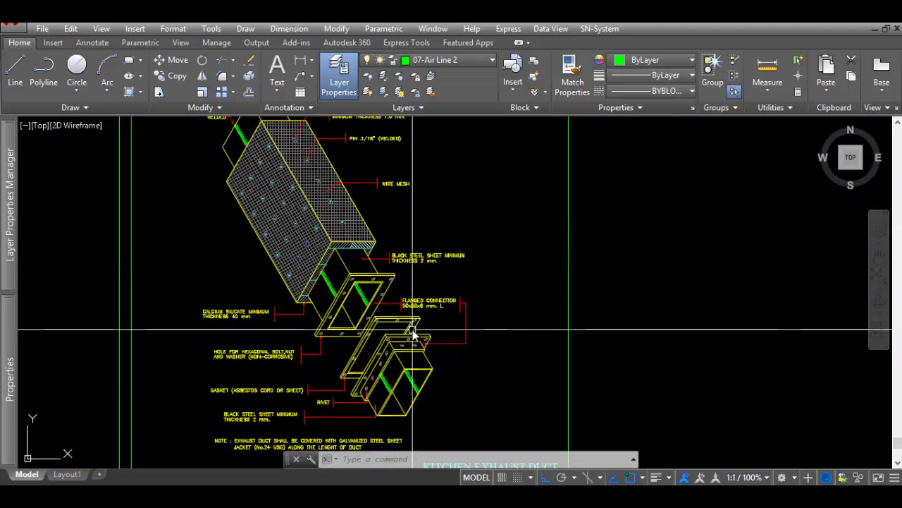
middle_click_drag(355, 296, 323, 378)
Step: Review the flexible connector, splitter damper and hanger details, then switch to the floor plan drawing
middle_click_drag(333, 184, 346, 355)
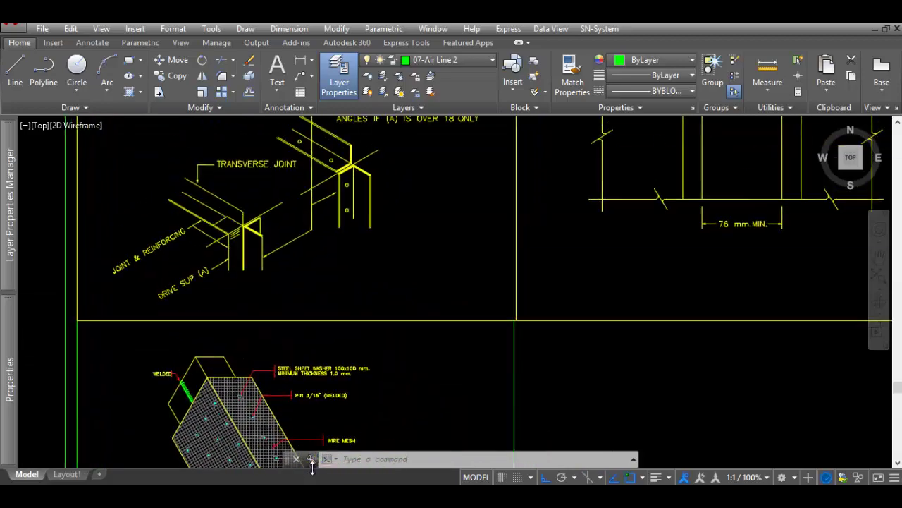
middle_click_drag(352, 197, 310, 353)
middle_click_drag(310, 204, 307, 384)
scroll(307, 385, "down", 2)
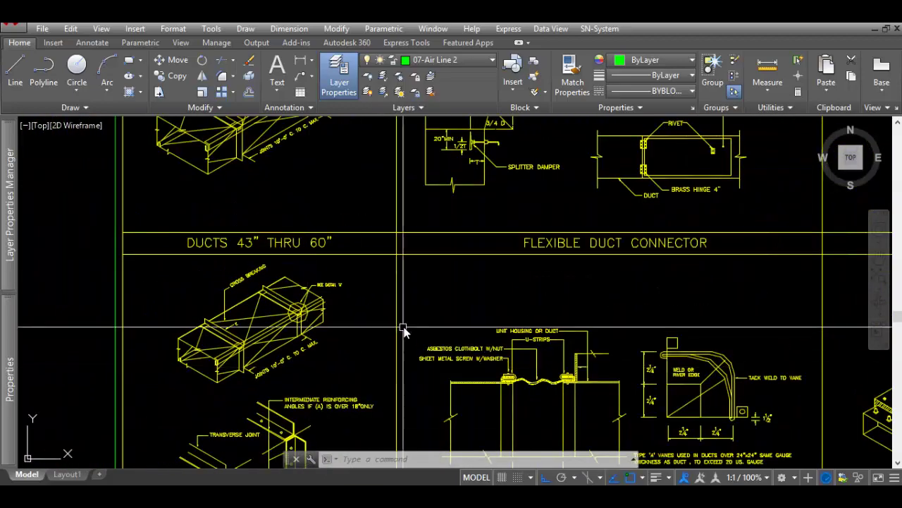
middle_click_drag(402, 328, 365, 375)
scroll(365, 374, "down", 2)
scroll(395, 325, "down", 1)
middle_click_drag(395, 324, 331, 430)
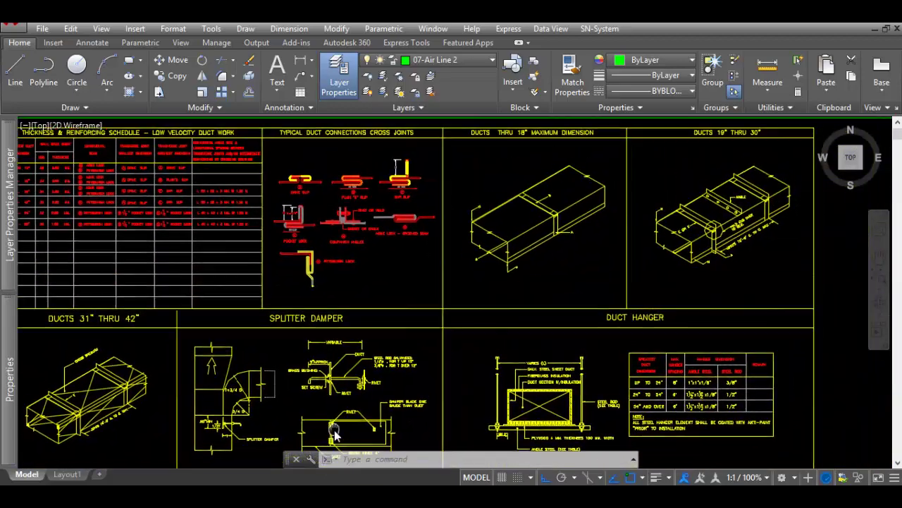
scroll(370, 334, "down", 3)
scroll(377, 319, "down", 1)
middle_click_drag(378, 320, 368, 247)
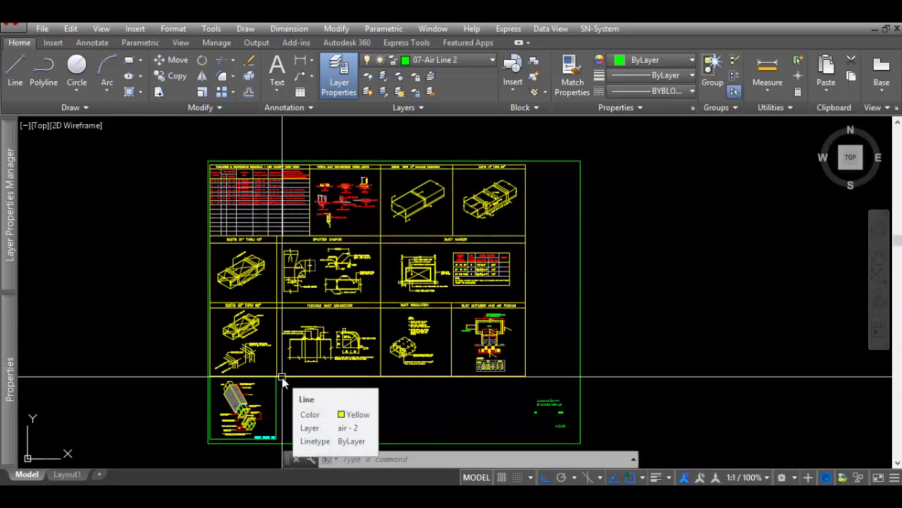
key("ctrl+Tab")
key("ctrl+Tab")
Step: Zoom out and pan right to show both floor plans beside the section details
scroll(288, 372, "down", 3)
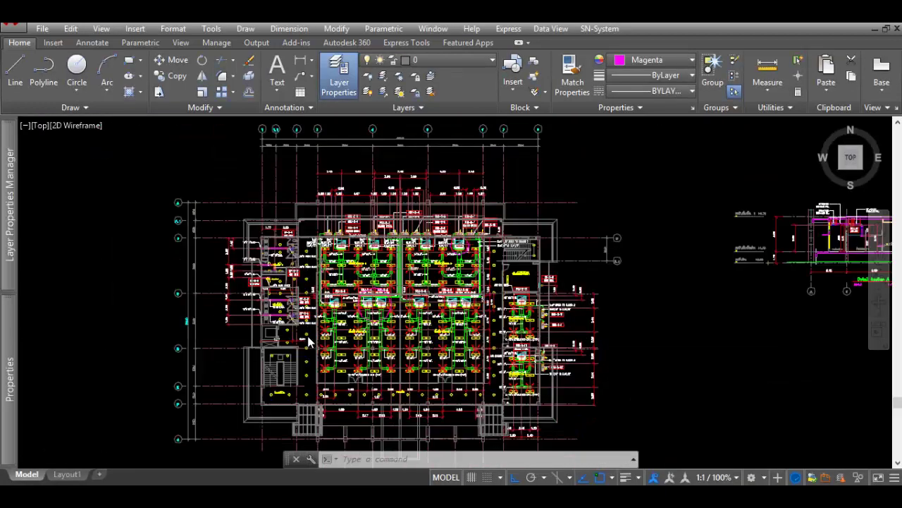
scroll(307, 335, "down", 3)
middle_click_drag(322, 285, 416, 315)
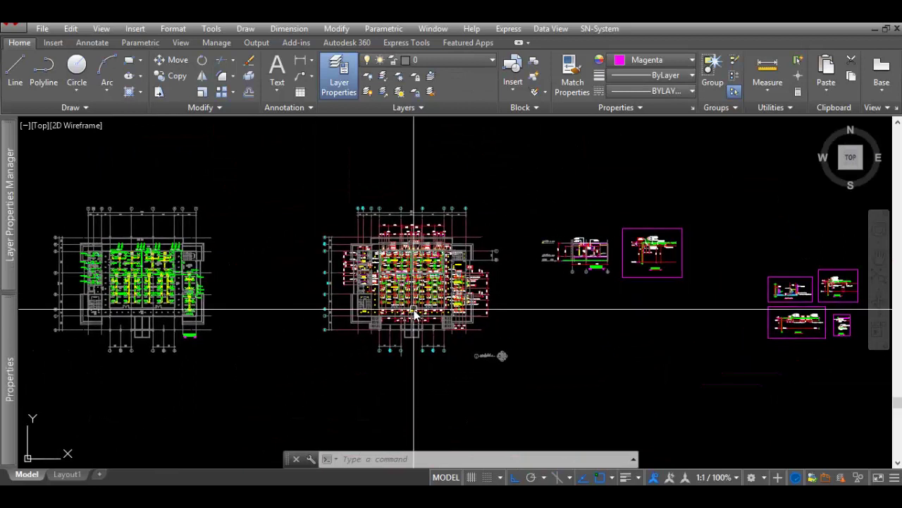